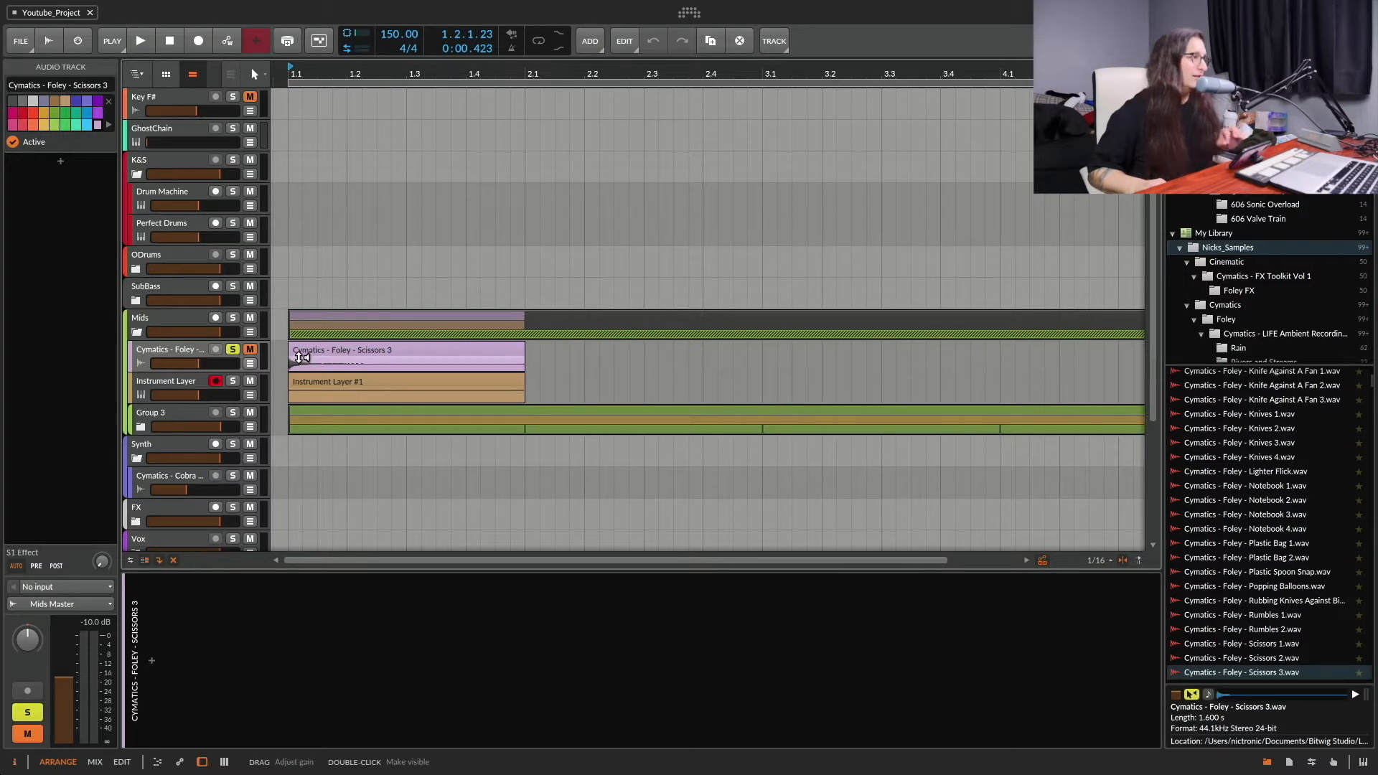
Step: Unsolo the Cymatics - Foley - Scissors 3 track and solo the Instrument Layer track beneath it instead
{"action": "left_click", "coordinate": [317, 346]}
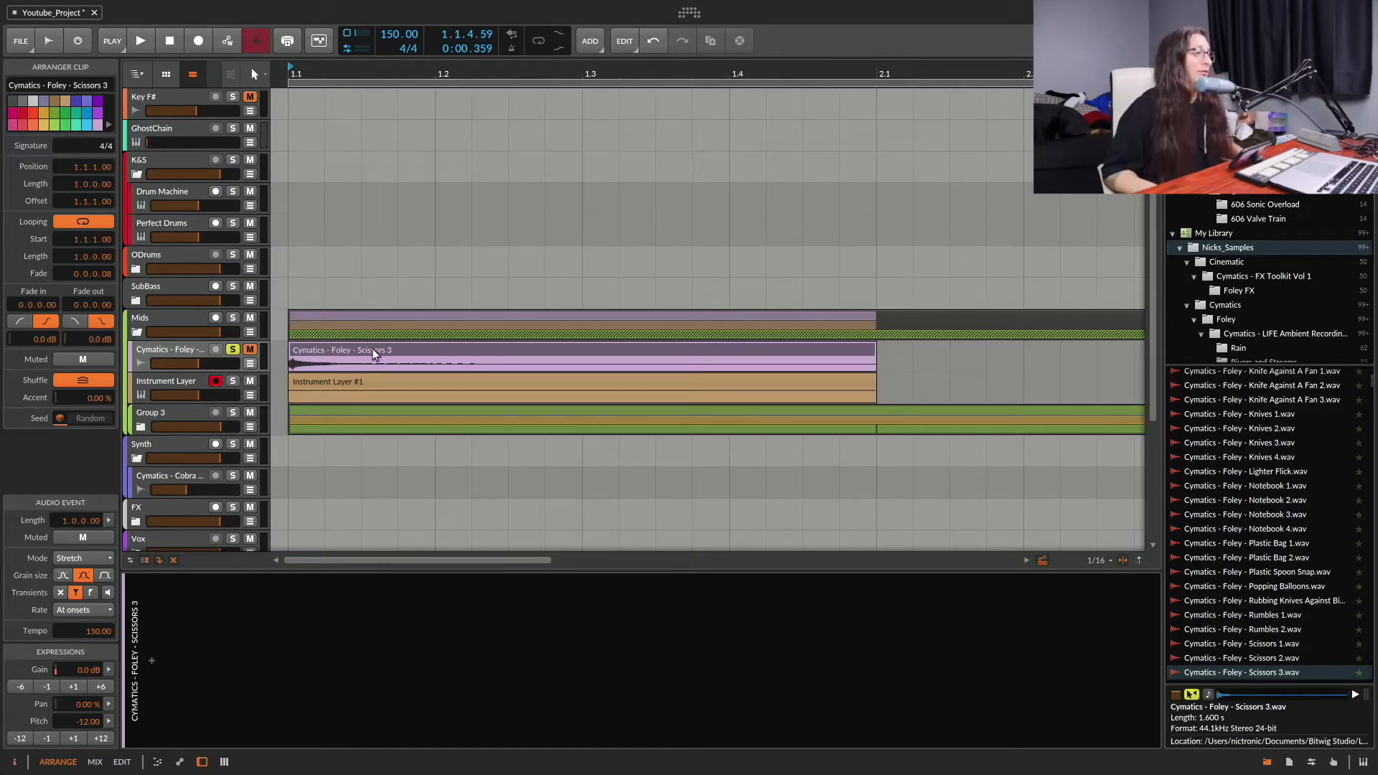
{"action": "left_click", "coordinate": [180, 348]}
{"action": "left_click", "coordinate": [233, 349]}
{"action": "left_click", "coordinate": [233, 381]}
{"action": "left_click", "coordinate": [183, 382]}
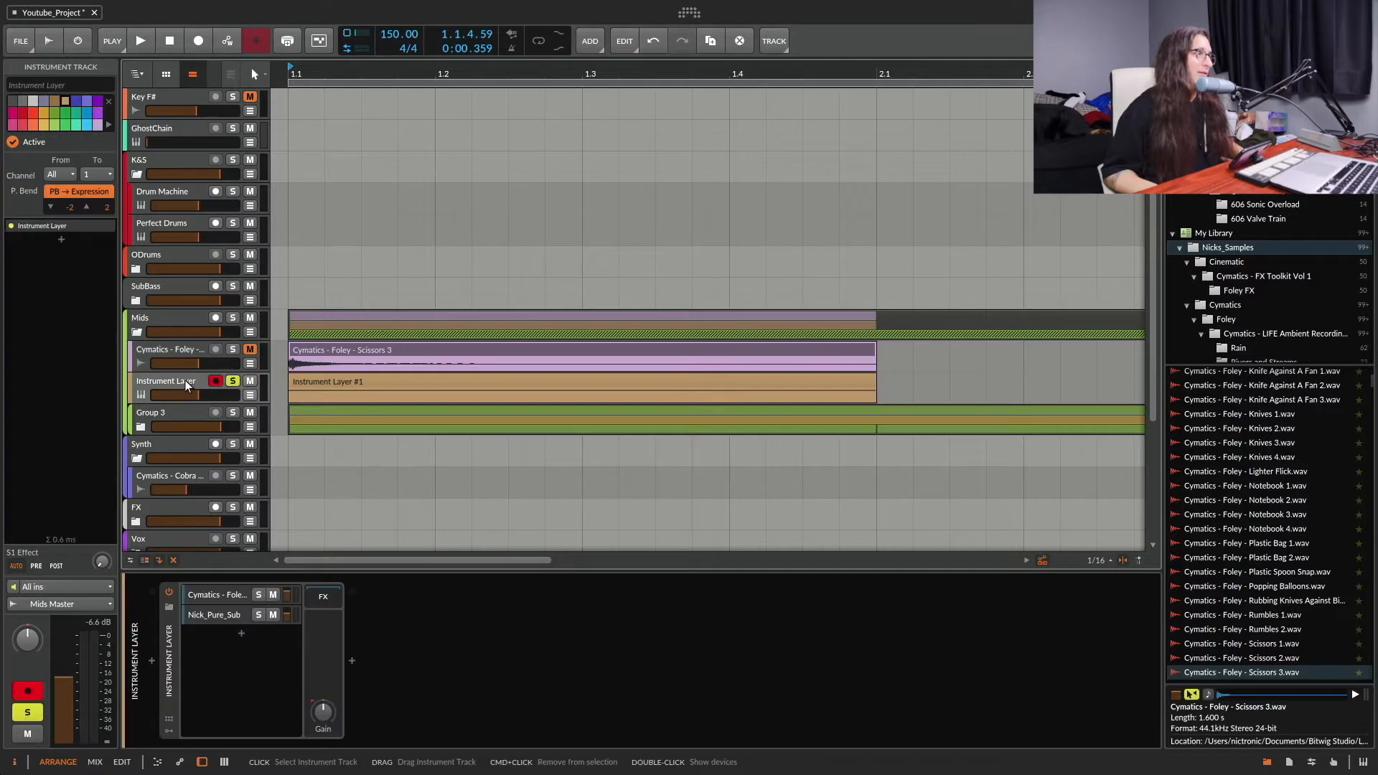
Step: Play back the soloed Instrument Layer track from the start twice to hear the layered sound
{"action": "key", "text": "space"}
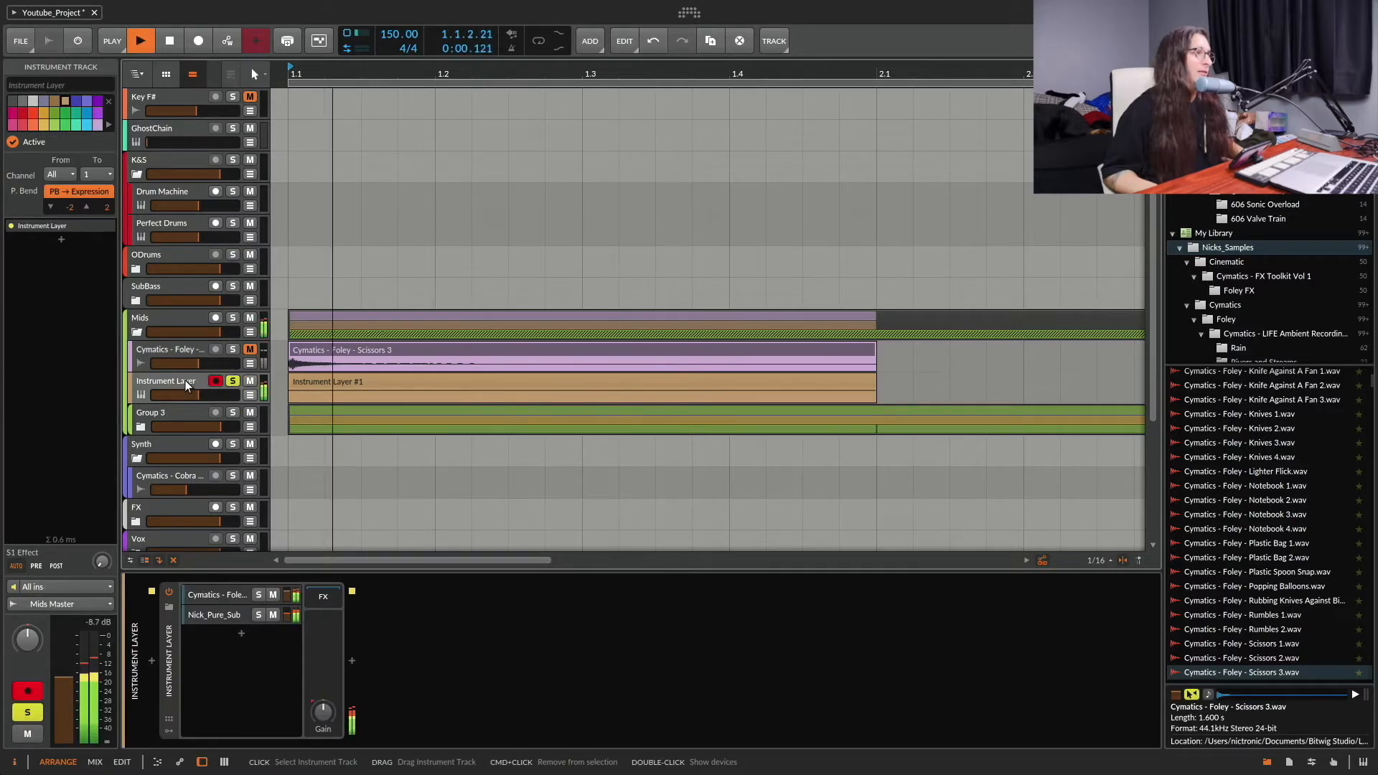
{"action": "key", "text": "space"}
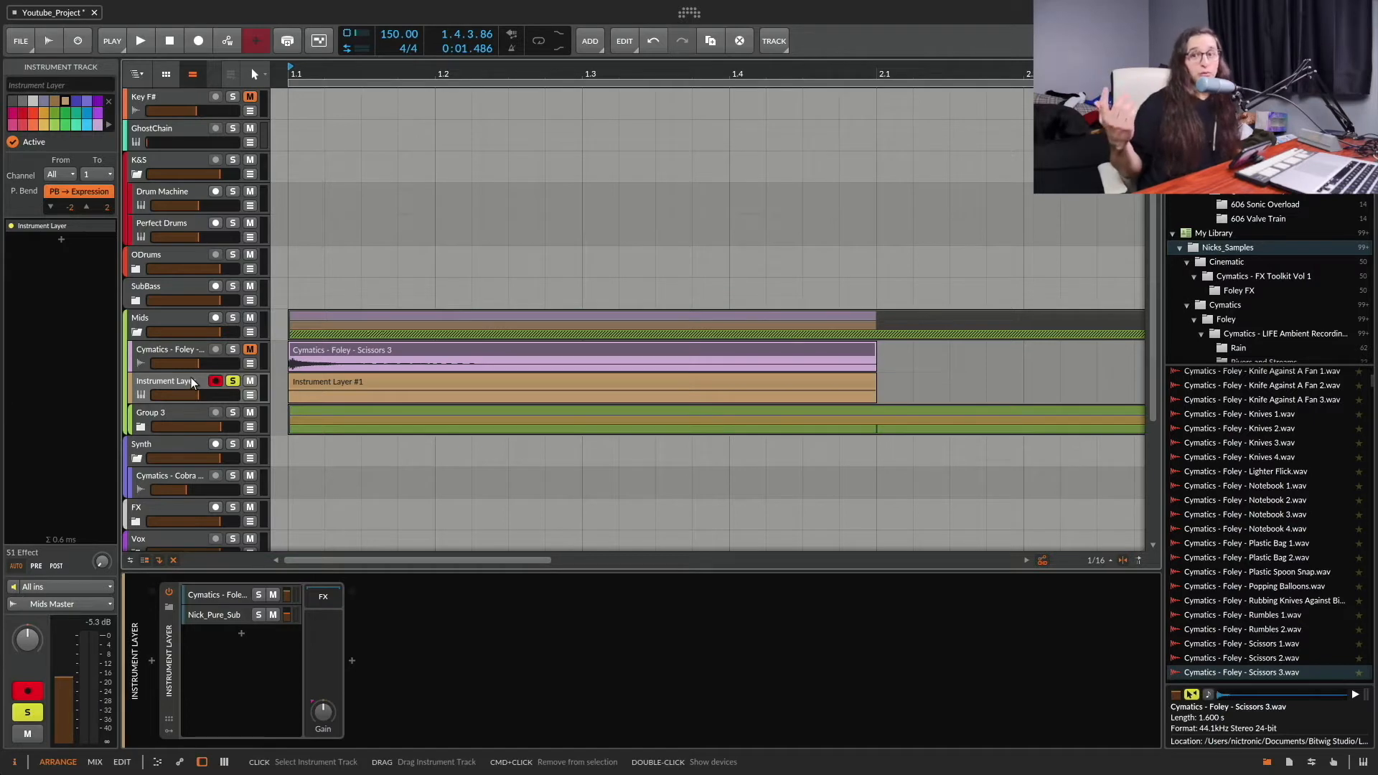
{"action": "key", "text": "space"}
{"action": "key", "text": "space"}
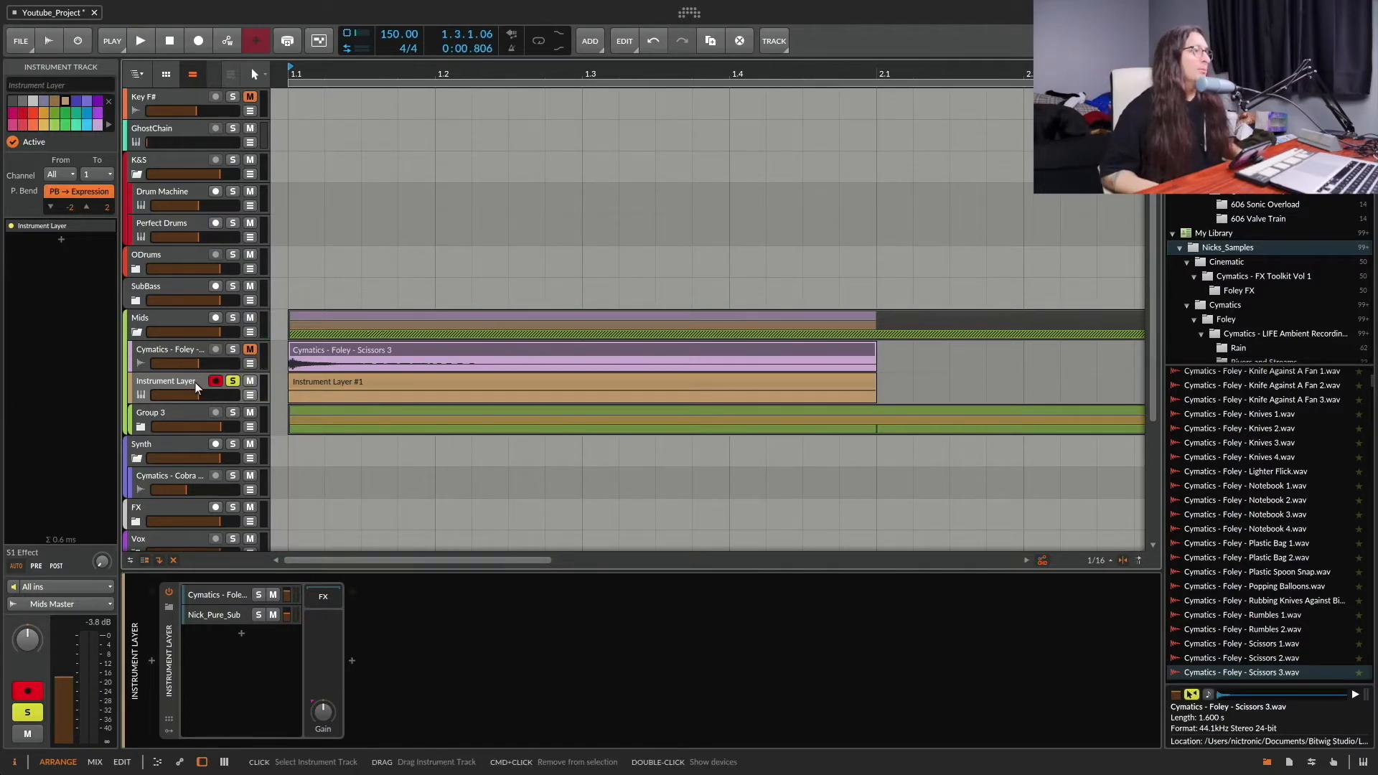
Step: Show the Cymatics - Foley layer's devices in the Instrument Layer and set the Sampler's speed to 59.0 %
{"action": "double_click", "coordinate": [194, 383]}
{"action": "left_click", "coordinate": [225, 594]}
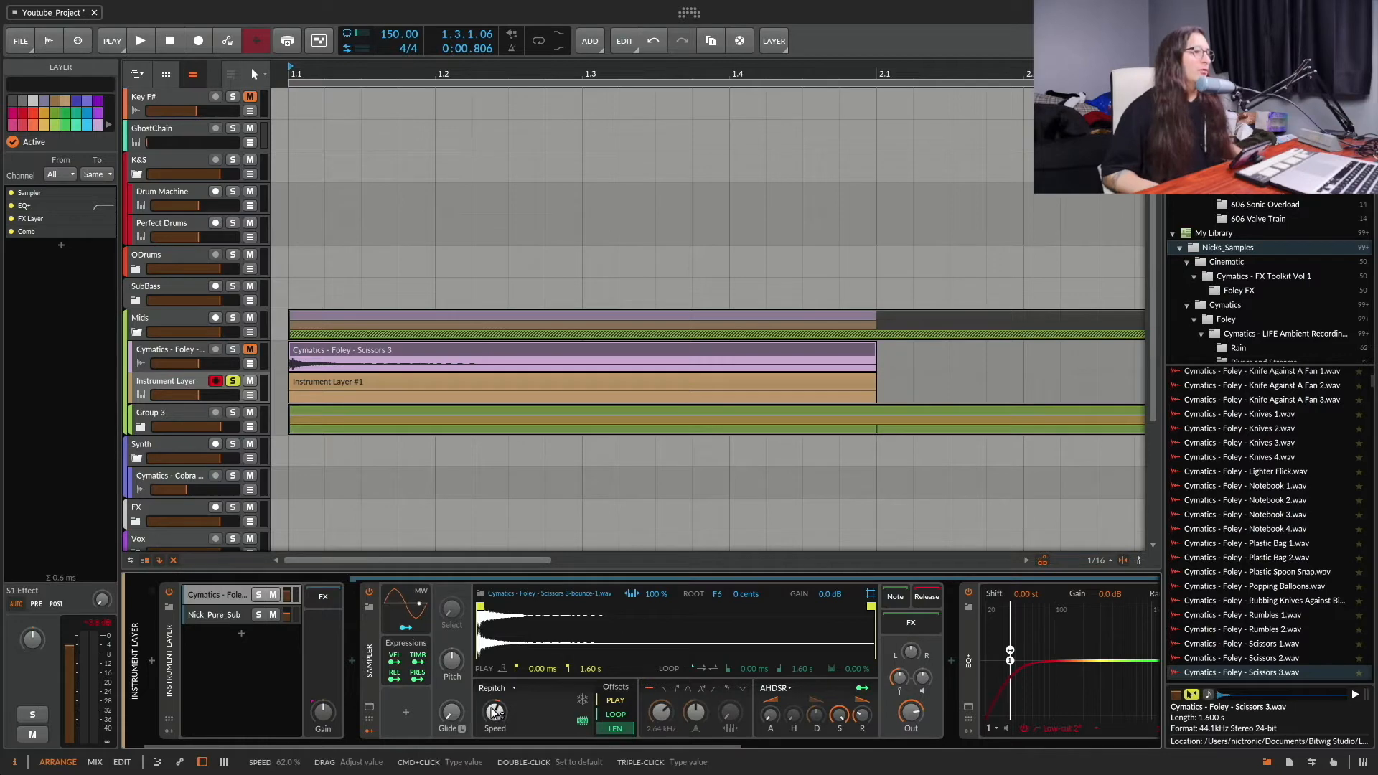
{"action": "left_click_drag", "start_coordinate": [495, 709], "coordinate": [496, 714]}
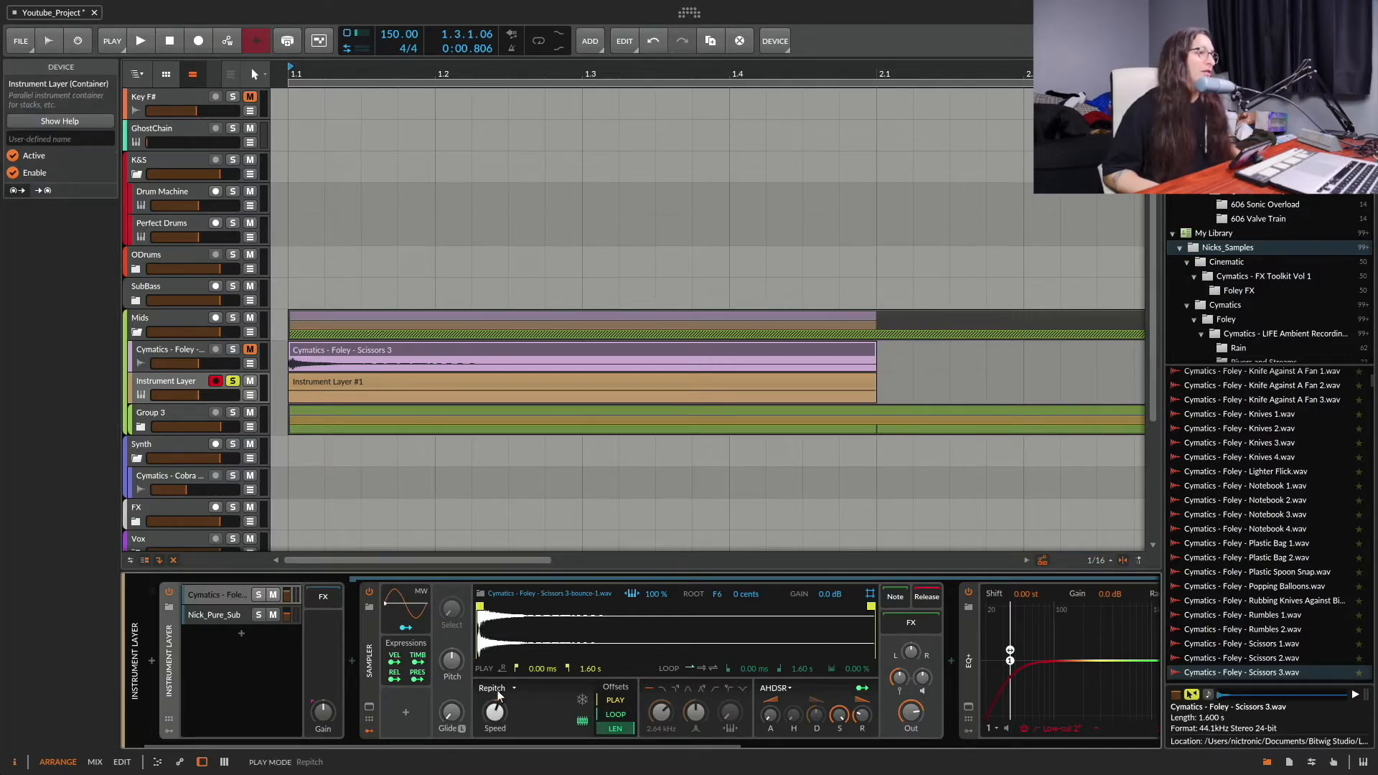
{"action": "left_click", "coordinate": [495, 717], "text": "super"}
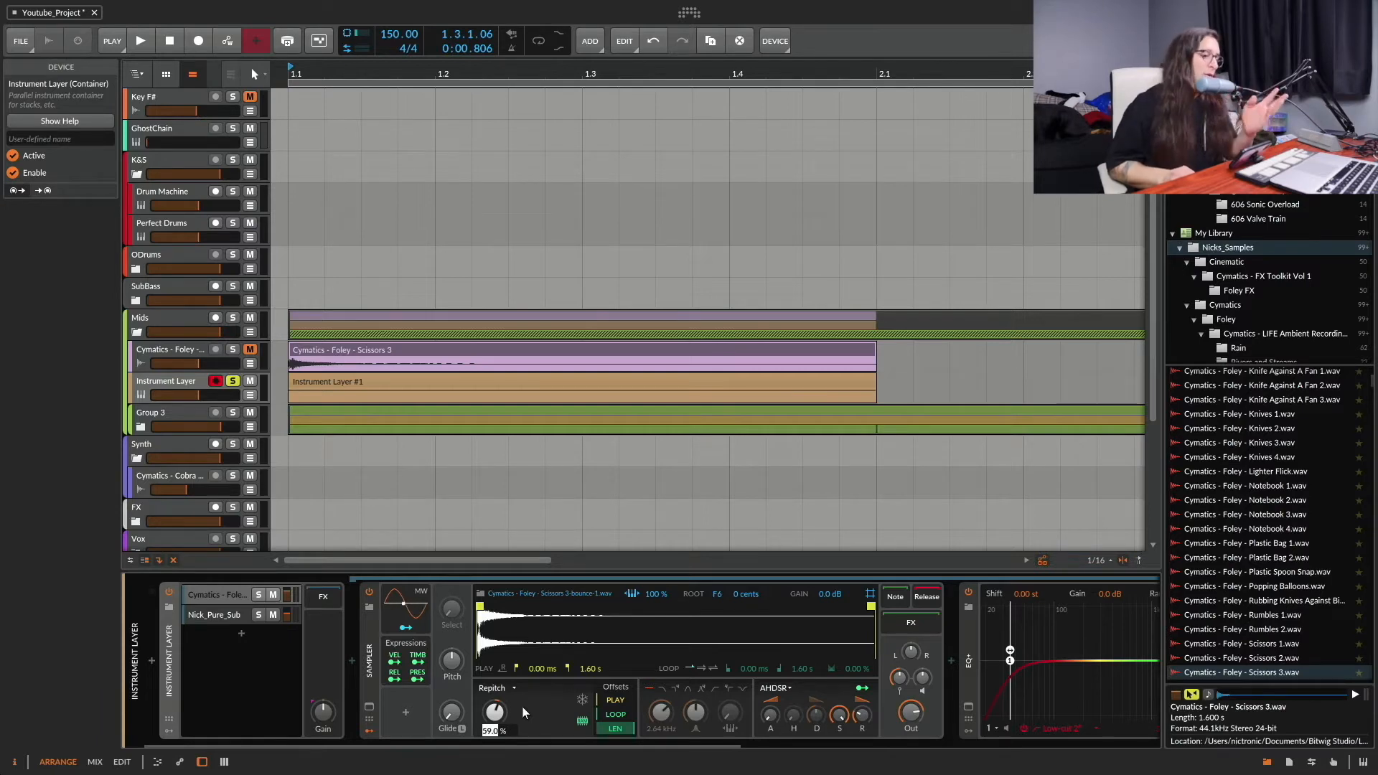
{"action": "key", "text": "Escape"}
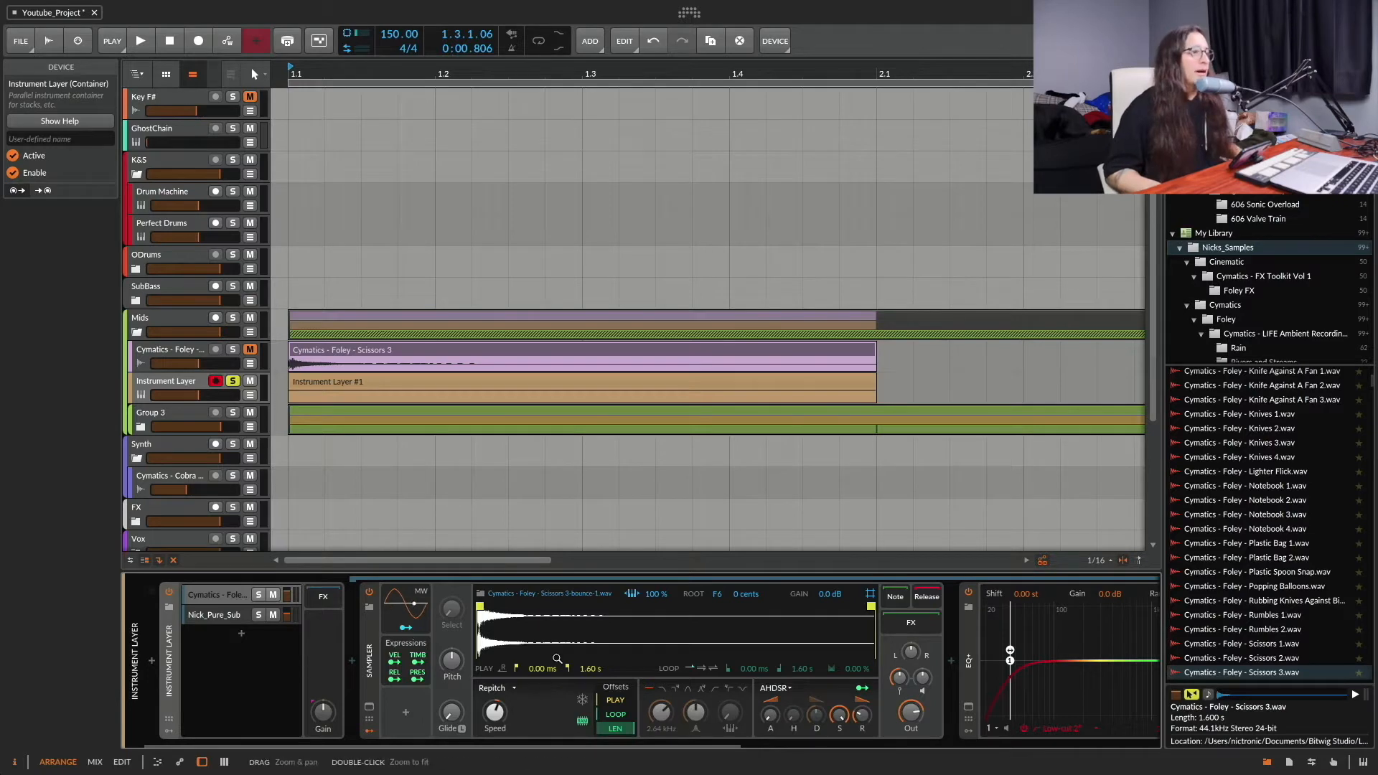
Step: Bypass the Comb device at the end of the Foley layer's chain and play the sound without it
{"action": "scroll", "coordinate": [554, 656], "scroll_direction": "right", "scroll_amount": 6}
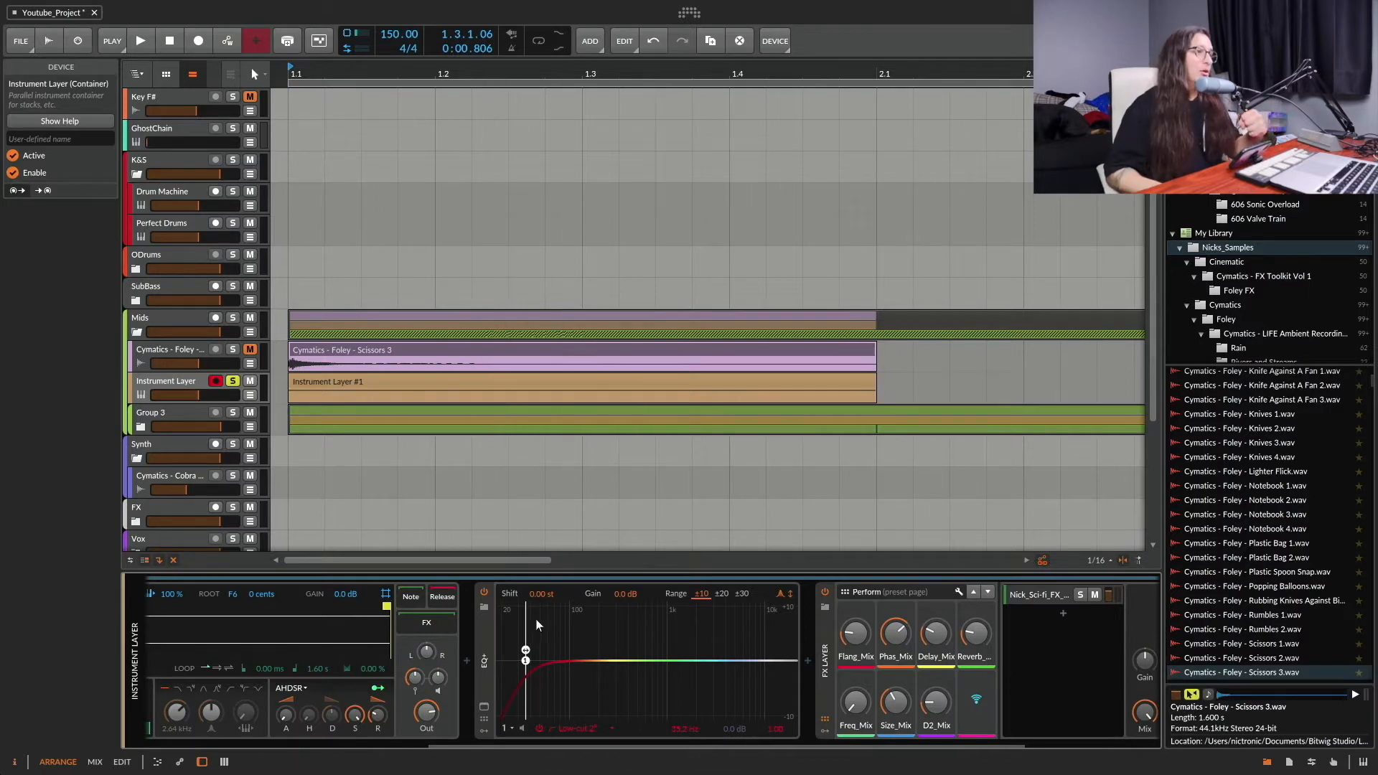
{"action": "scroll", "coordinate": [574, 637], "scroll_direction": "right", "scroll_amount": 3}
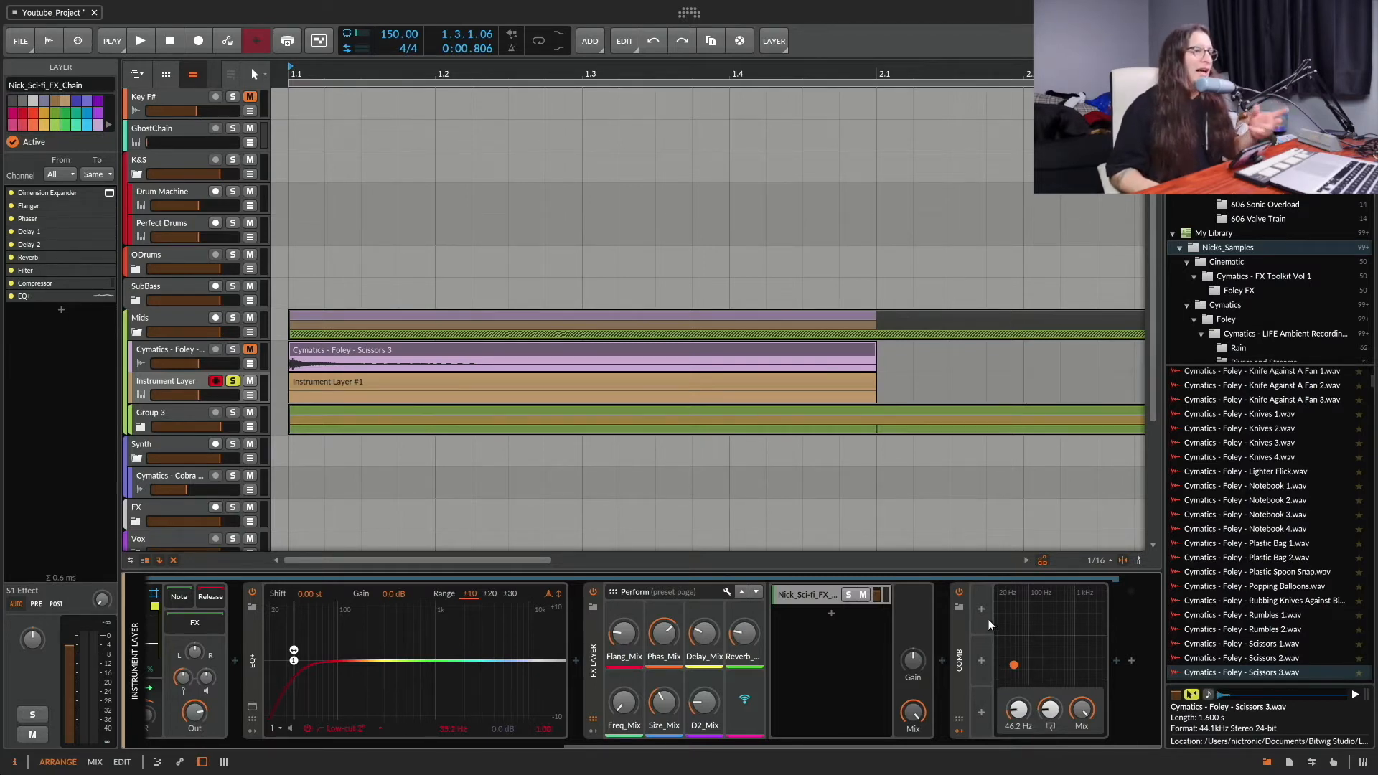
{"action": "left_click", "coordinate": [959, 592]}
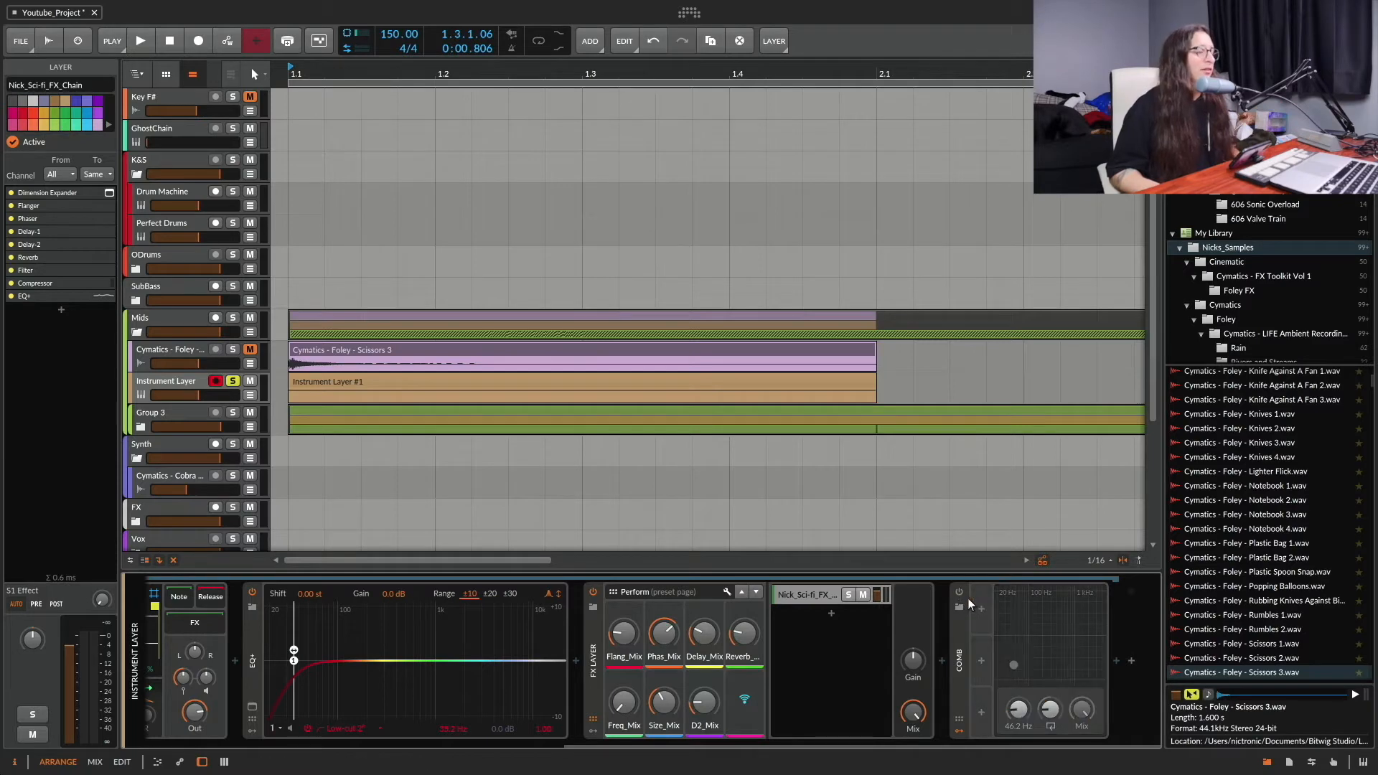
{"action": "key", "text": "space"}
{"action": "key", "text": "space"}
{"action": "key", "text": "space"}
{"action": "key", "text": "space"}
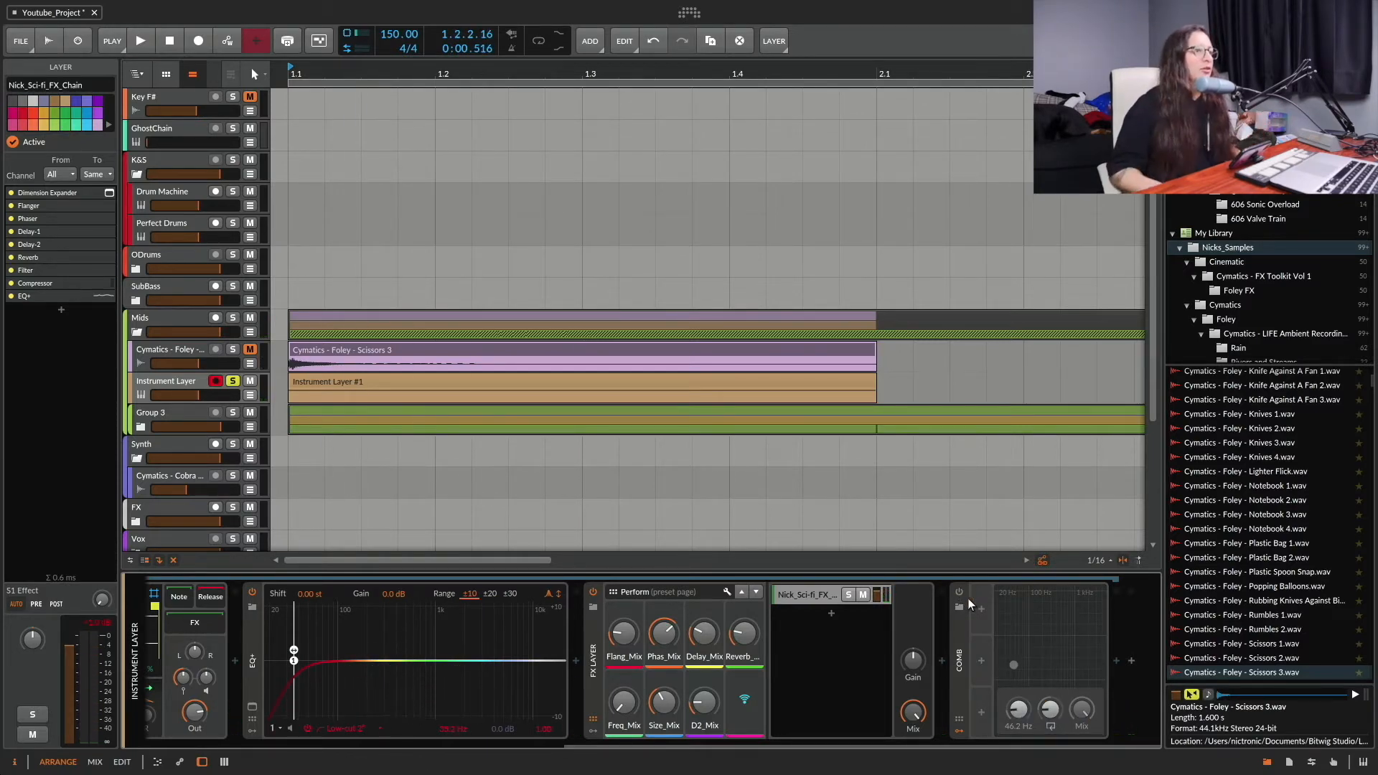
Step: Re-enable the Comb device and play the sound with it for comparison
{"action": "left_click", "coordinate": [959, 593]}
{"action": "key", "text": "space"}
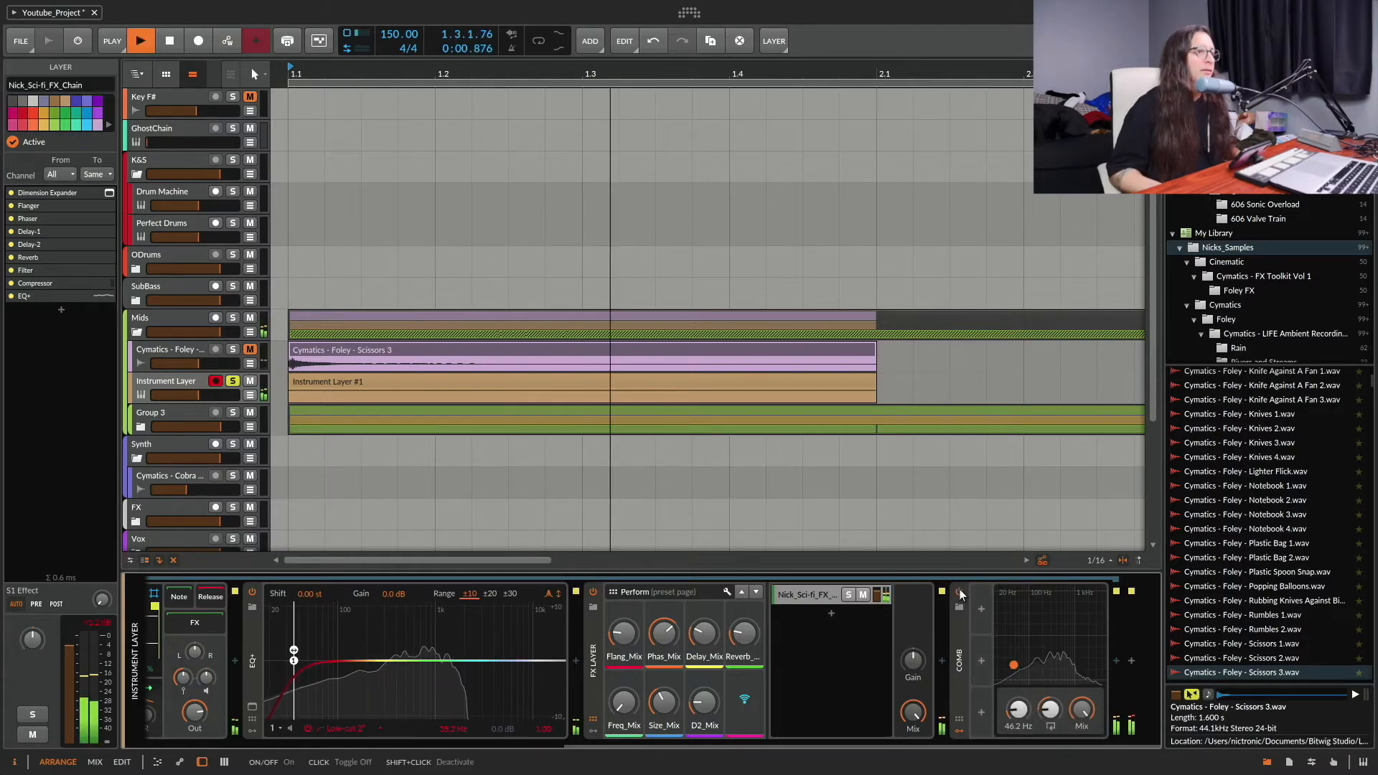
{"action": "key", "text": "space"}
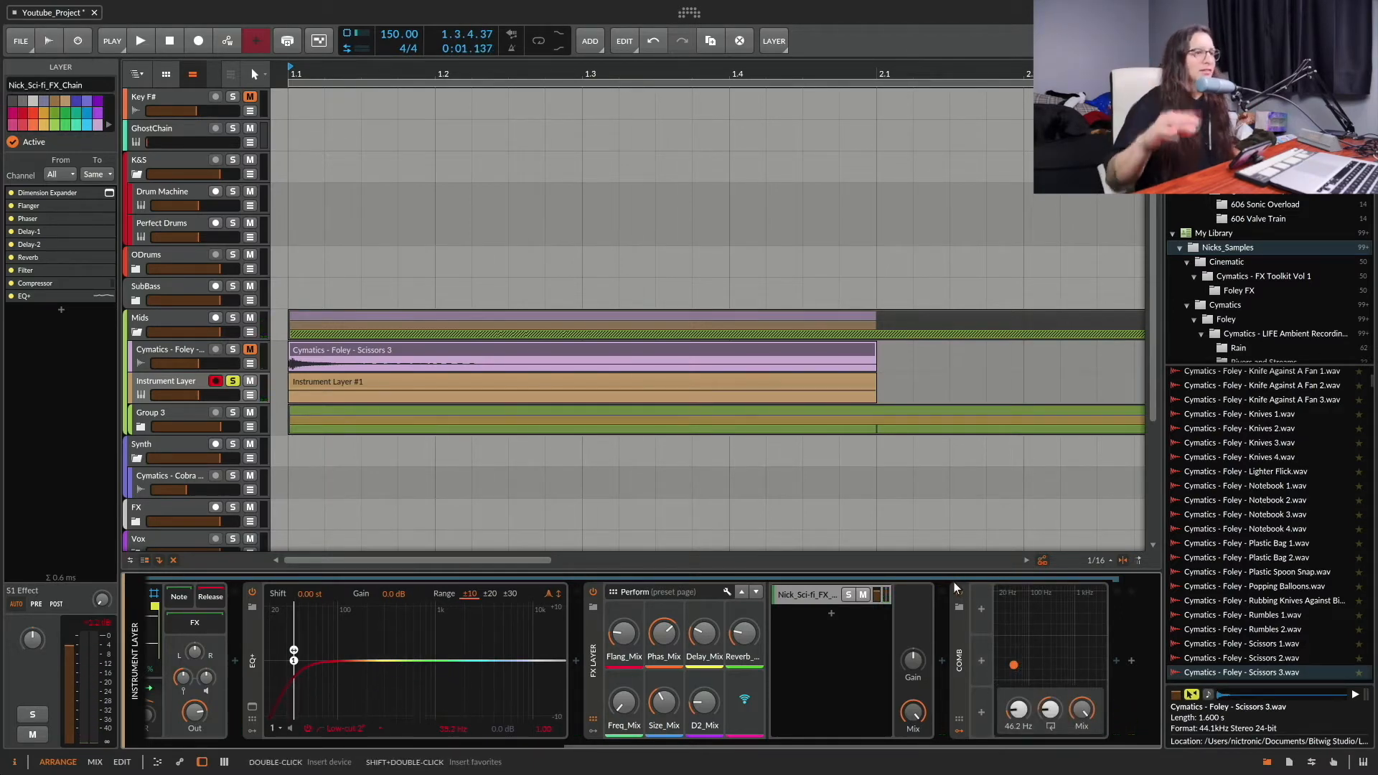
Step: Open the Nick_Pure_Sub layer and its nested Nick_Go_To_Sub layer to view the devices in their chain
{"action": "scroll", "coordinate": [924, 622], "scroll_direction": "left", "scroll_amount": 8}
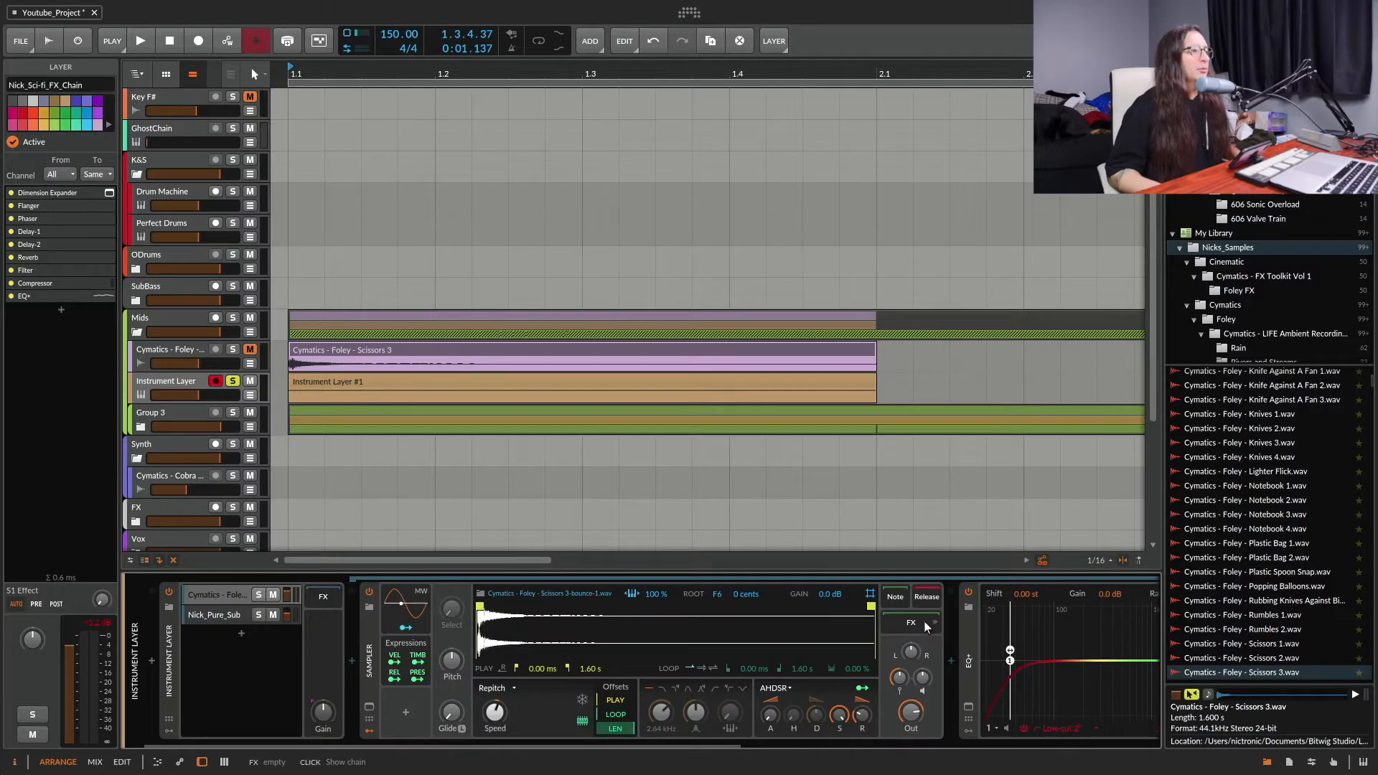
{"action": "scroll", "coordinate": [923, 620], "scroll_direction": "left", "scroll_amount": 2}
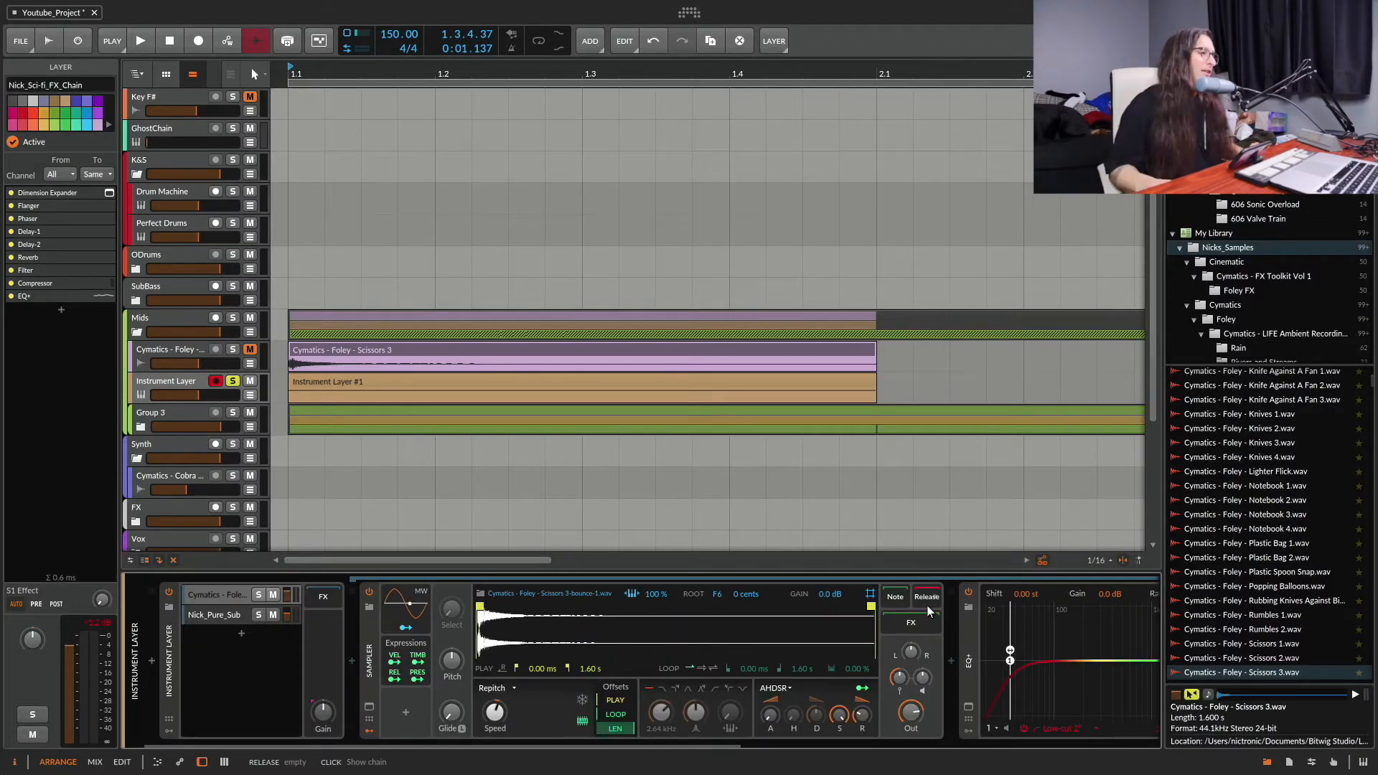
{"action": "left_click", "coordinate": [227, 619]}
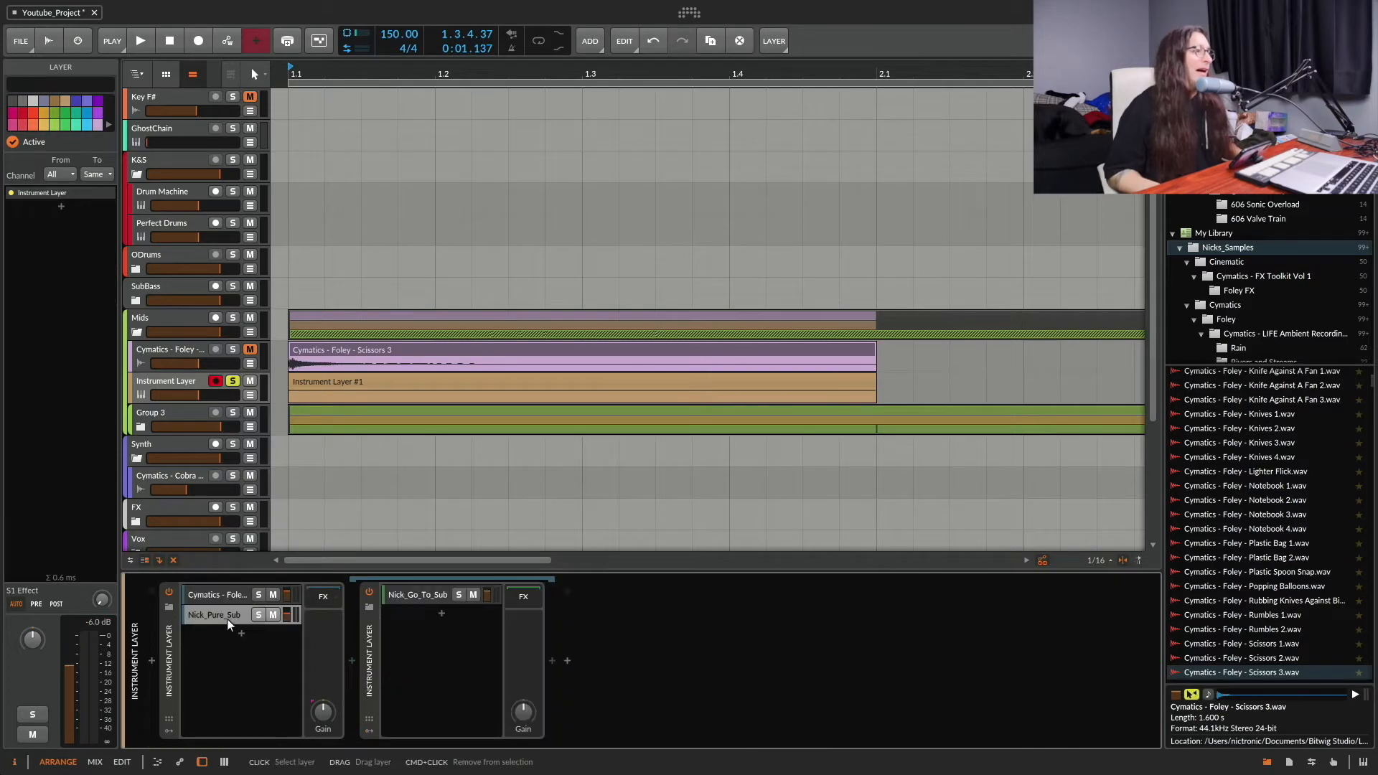
{"action": "left_click", "coordinate": [405, 596]}
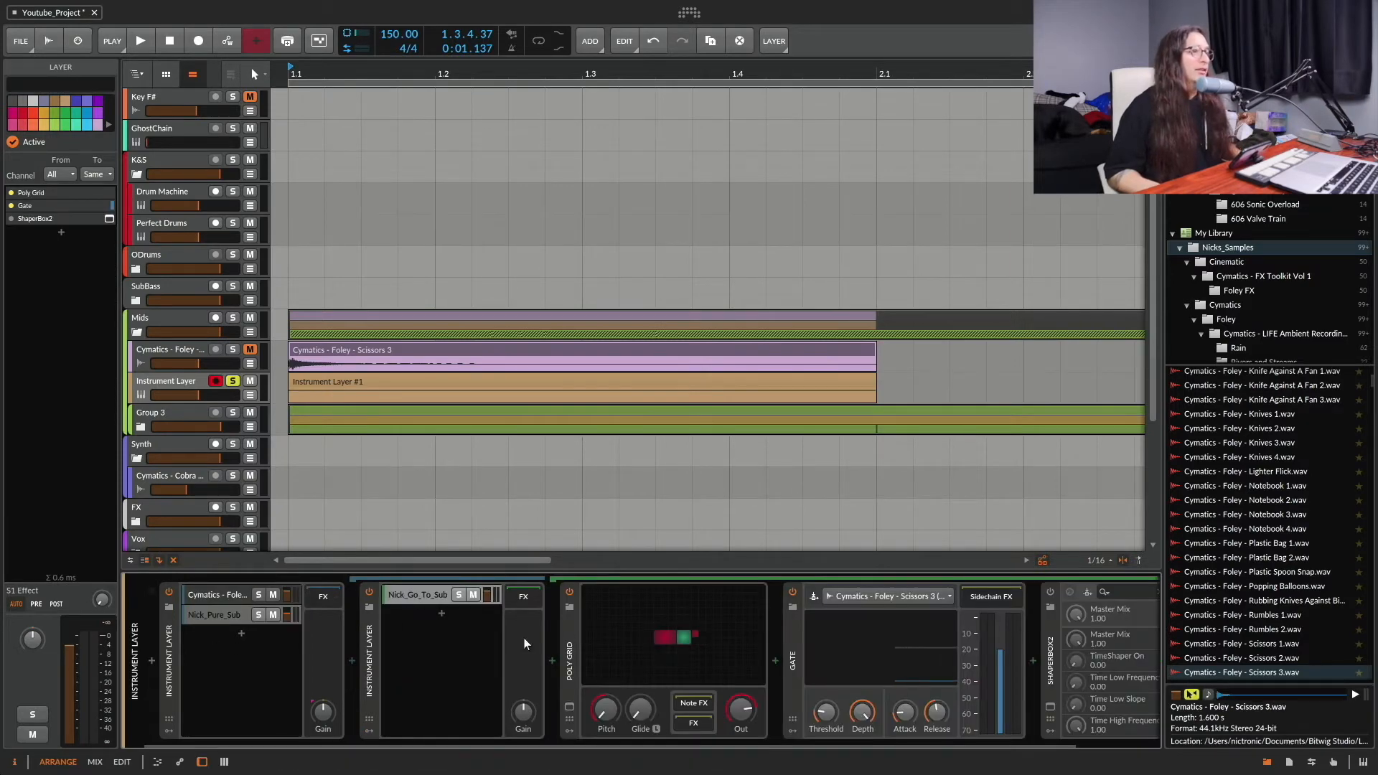
{"action": "scroll", "coordinate": [524, 637], "scroll_direction": "down", "scroll_amount": 2}
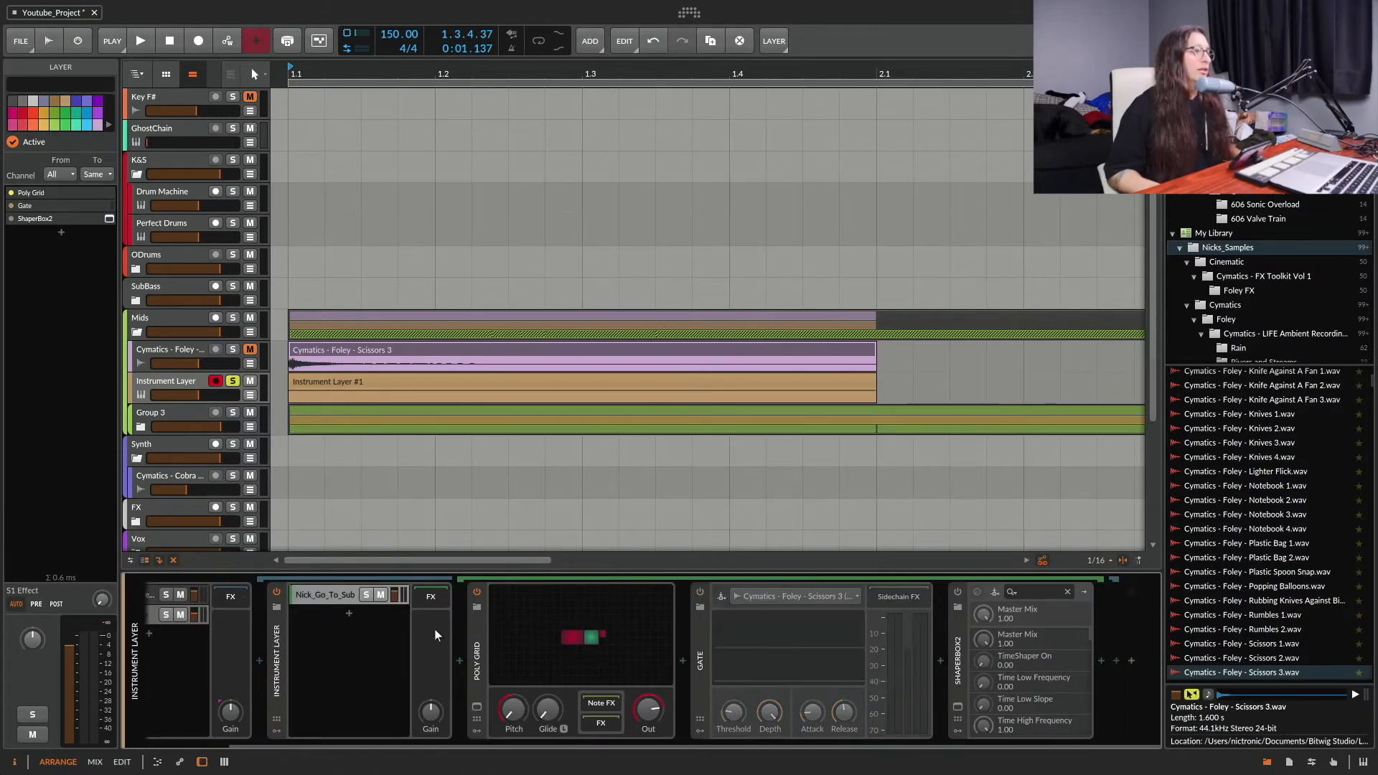
{"action": "scroll", "coordinate": [406, 617], "scroll_direction": "up", "scroll_amount": 2}
Step: Solo the Nick_Pure_Sub layer and play it back on its own
{"action": "left_click", "coordinate": [247, 615]}
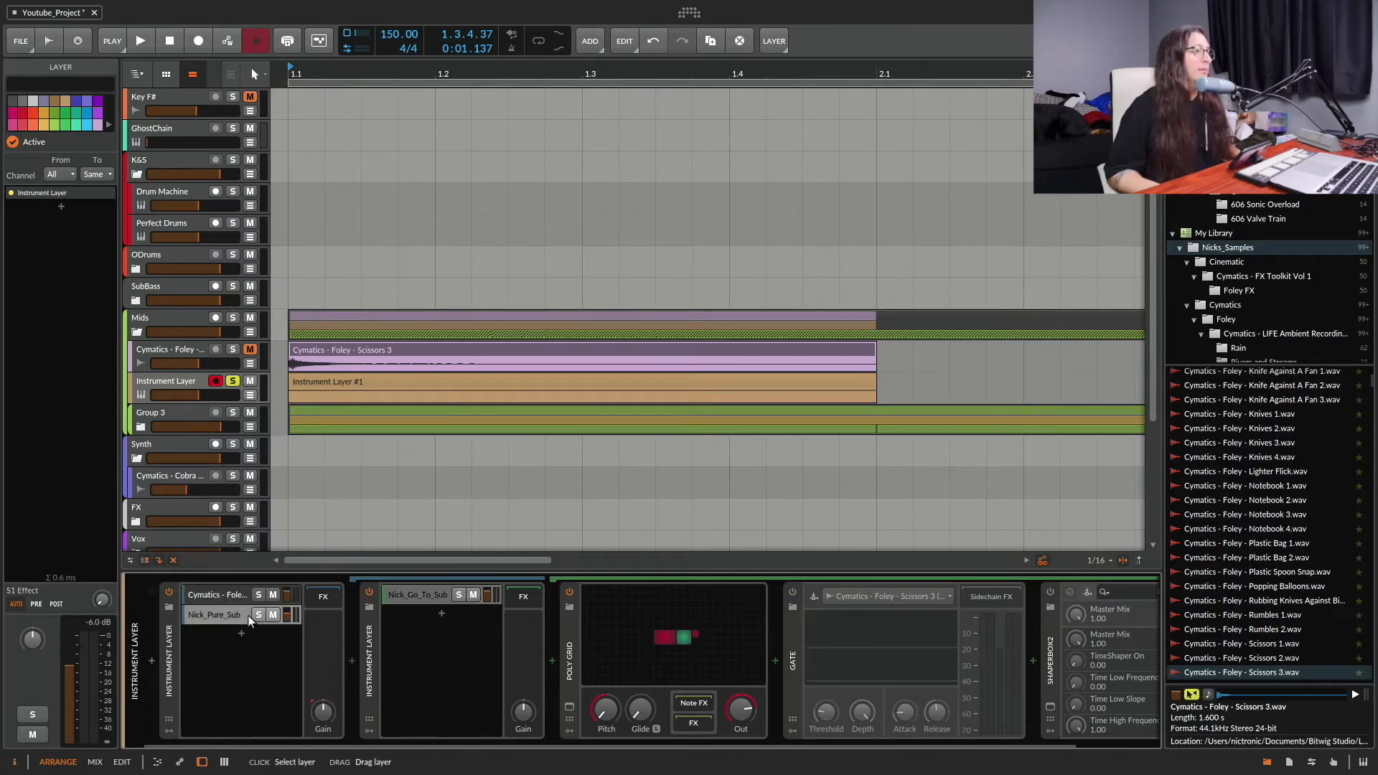
{"action": "left_click", "coordinate": [258, 614]}
{"action": "key", "text": "space"}
{"action": "key", "text": "space"}
{"action": "key", "text": "space"}
{"action": "key", "text": "space"}
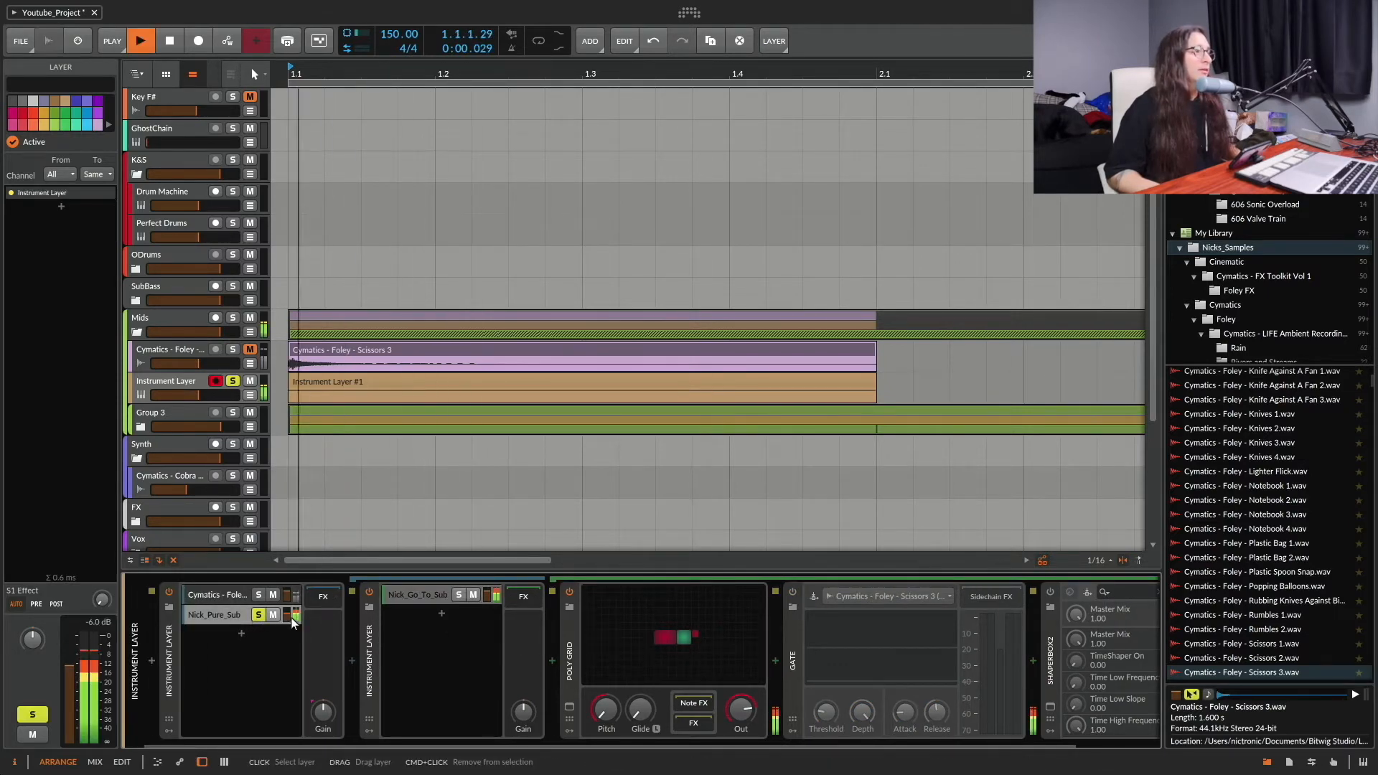
Step: Reset the Poly Grid's pitch to 0.00 and play the sub layer at that pitch
{"action": "left_click", "coordinate": [610, 716]}
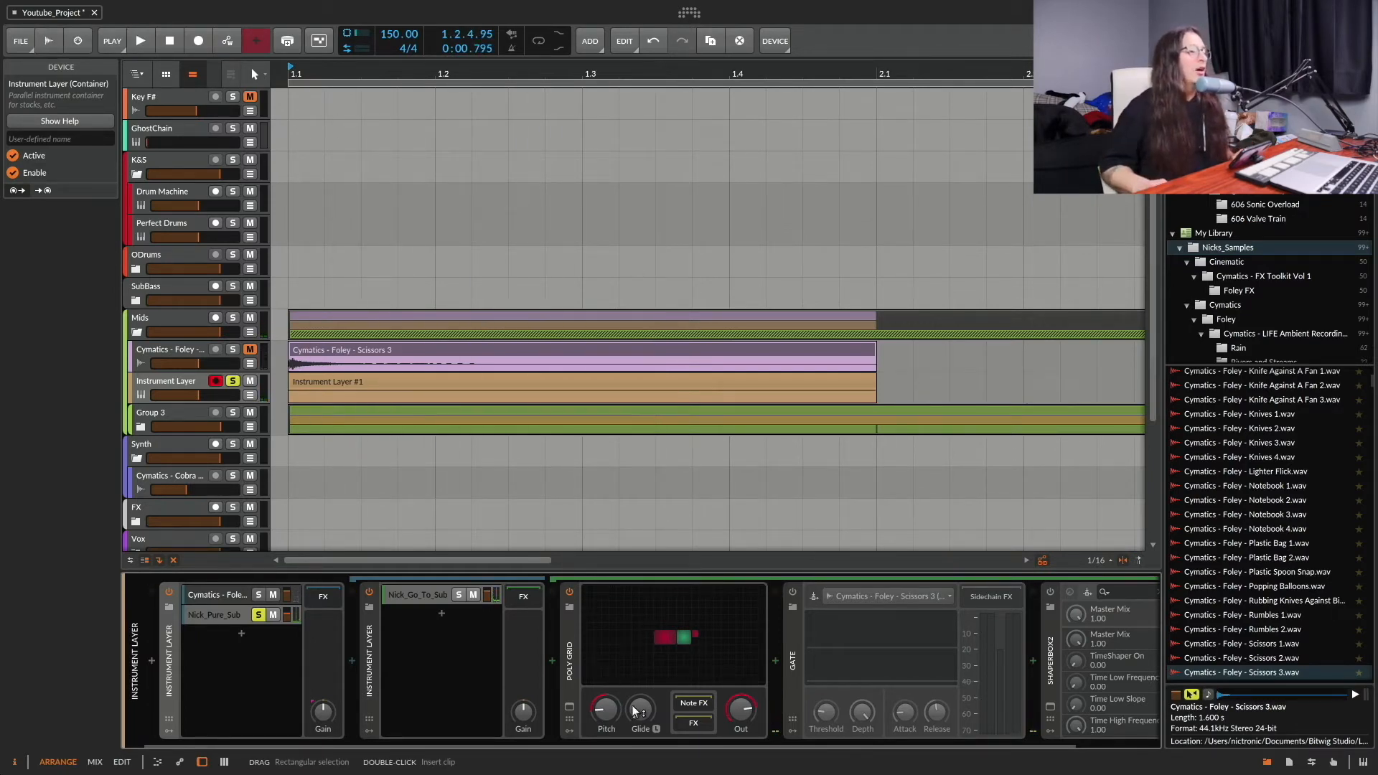
{"action": "double_click", "coordinate": [612, 712]}
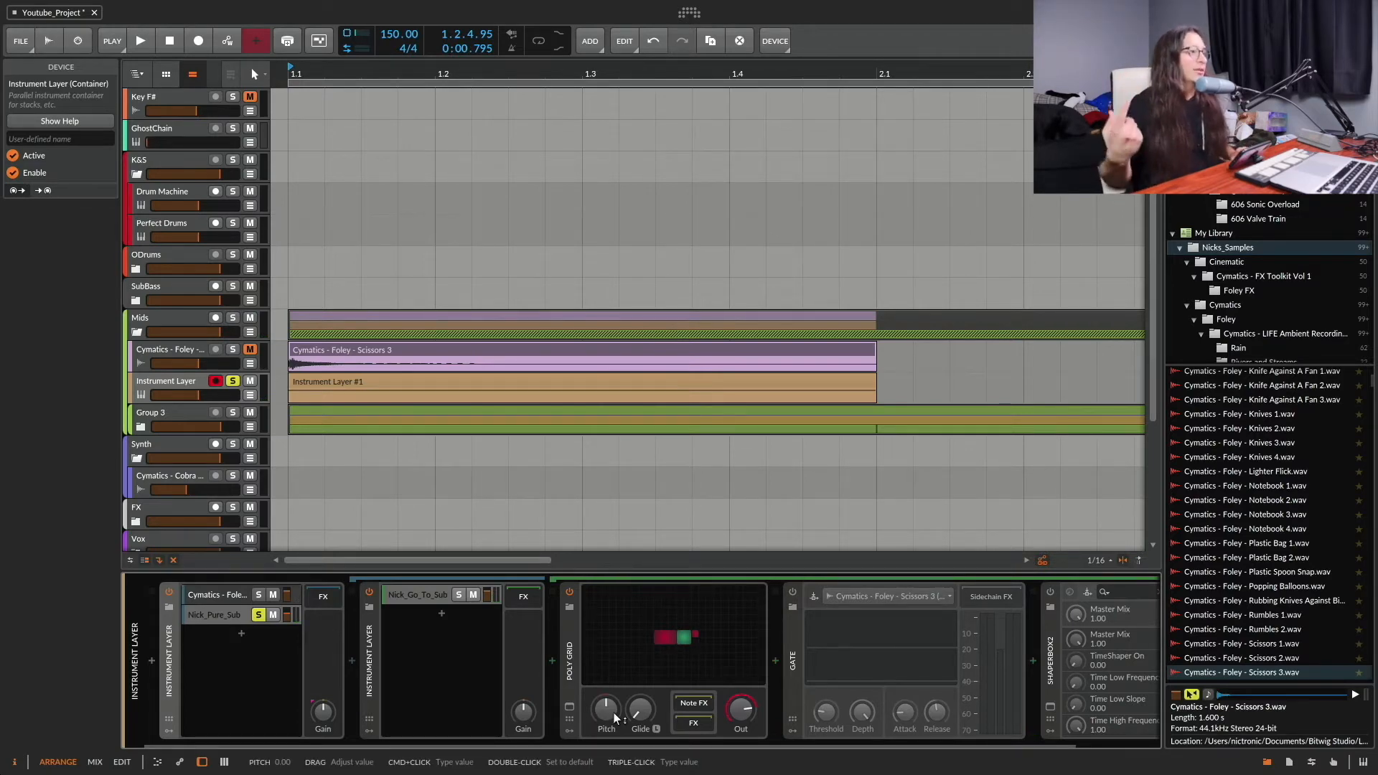
{"action": "key", "text": "space"}
{"action": "key", "text": "space"}
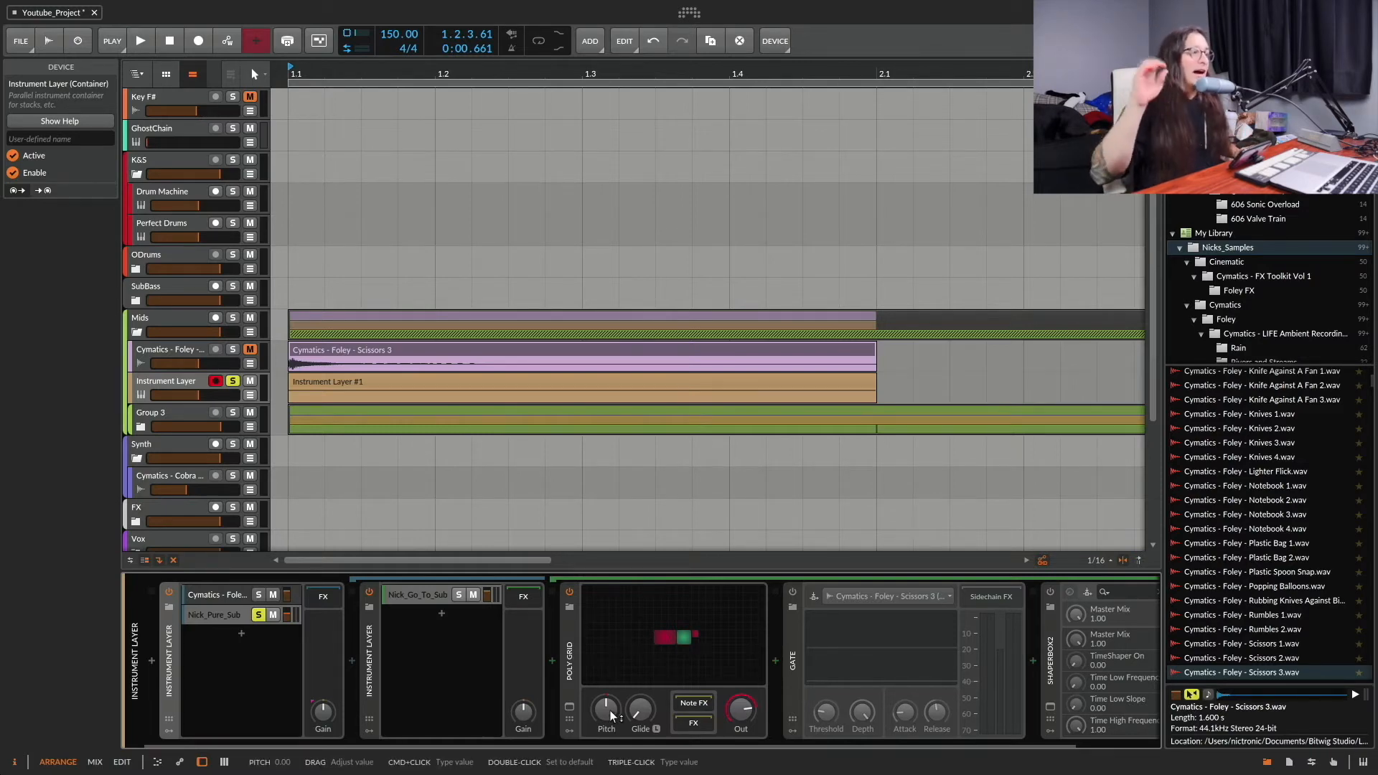
{"action": "key", "text": "space"}
{"action": "key", "text": "space"}
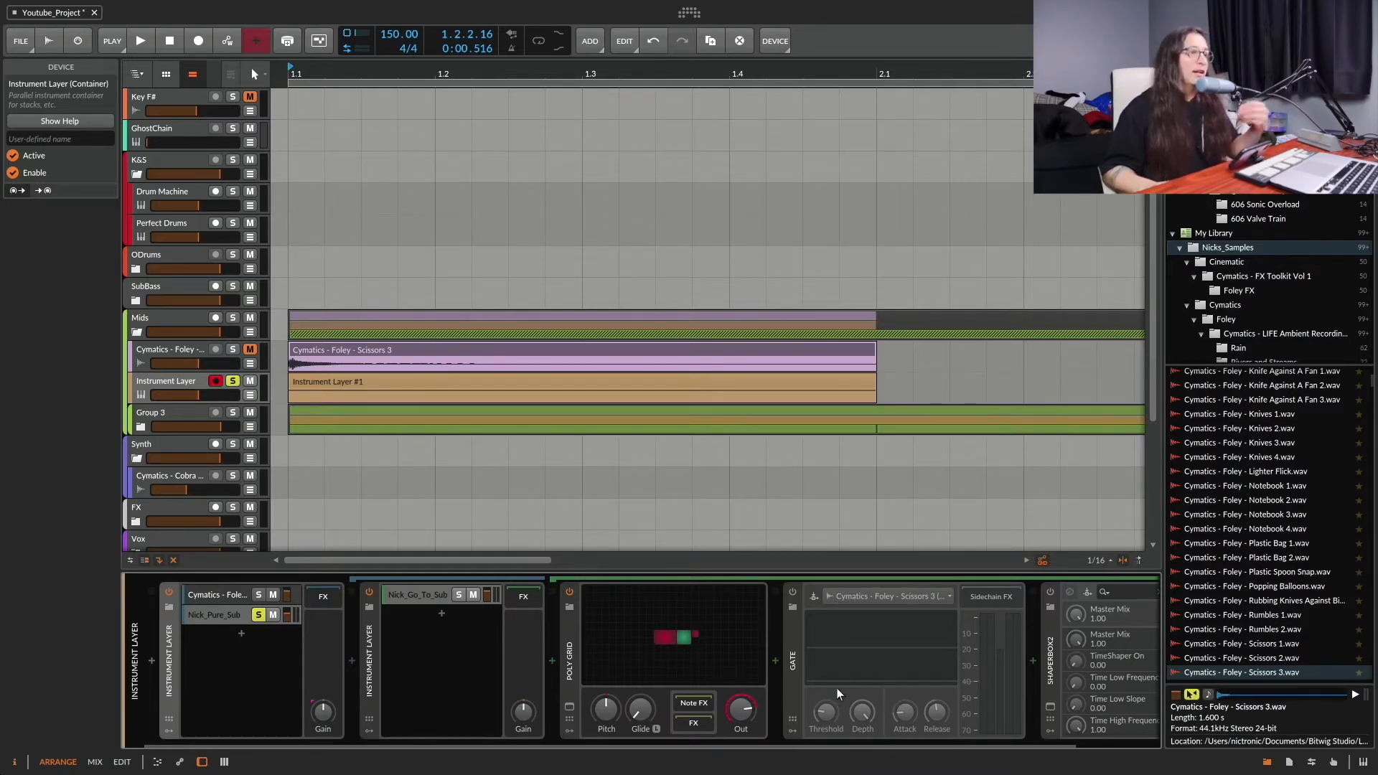
Step: Enable the Gate after the Poly Grid and set its sidechain source to Cymatics - Foley - Scissors 3-bounce-1 (PRE) from the Instrument Layer chains
{"action": "left_click", "coordinate": [795, 634]}
{"action": "left_click", "coordinate": [793, 593]}
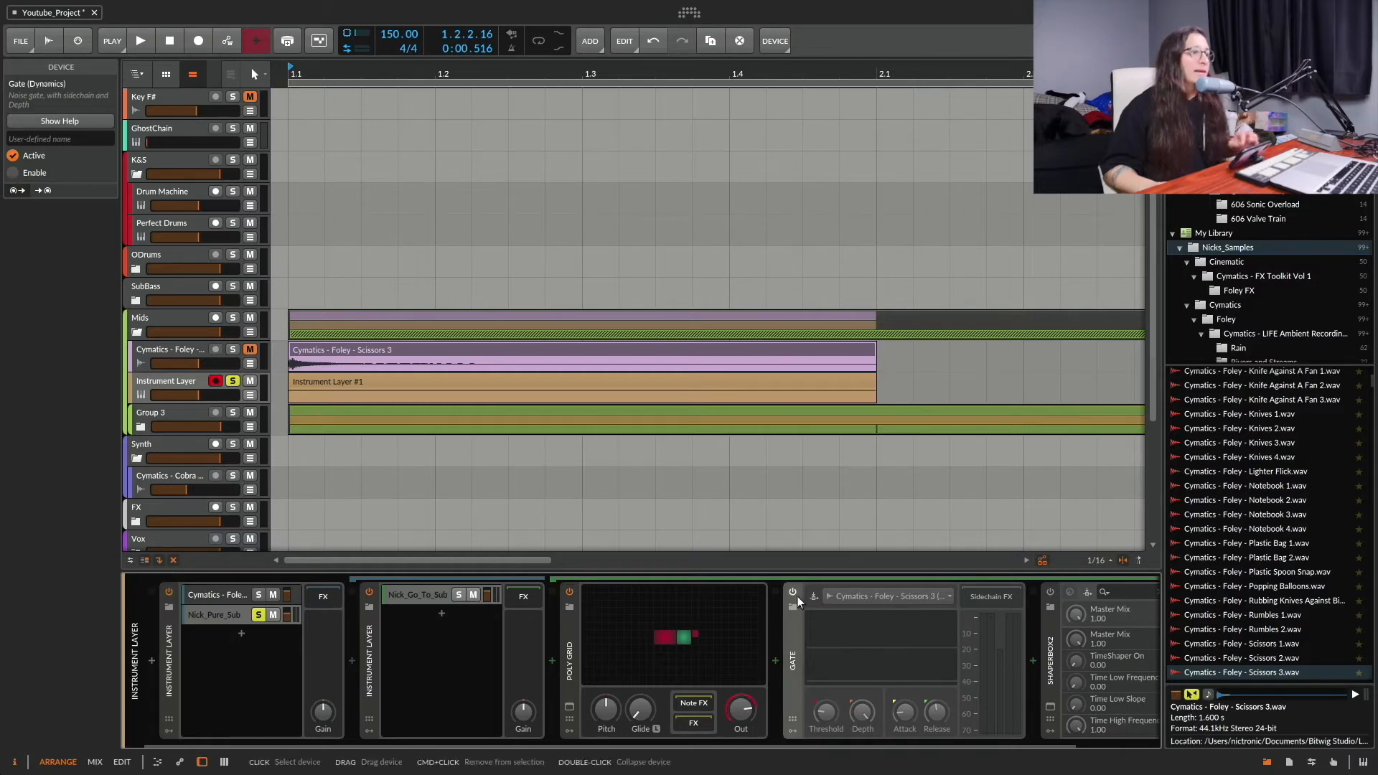
{"action": "left_click", "coordinate": [794, 593]}
{"action": "left_click", "coordinate": [864, 596]}
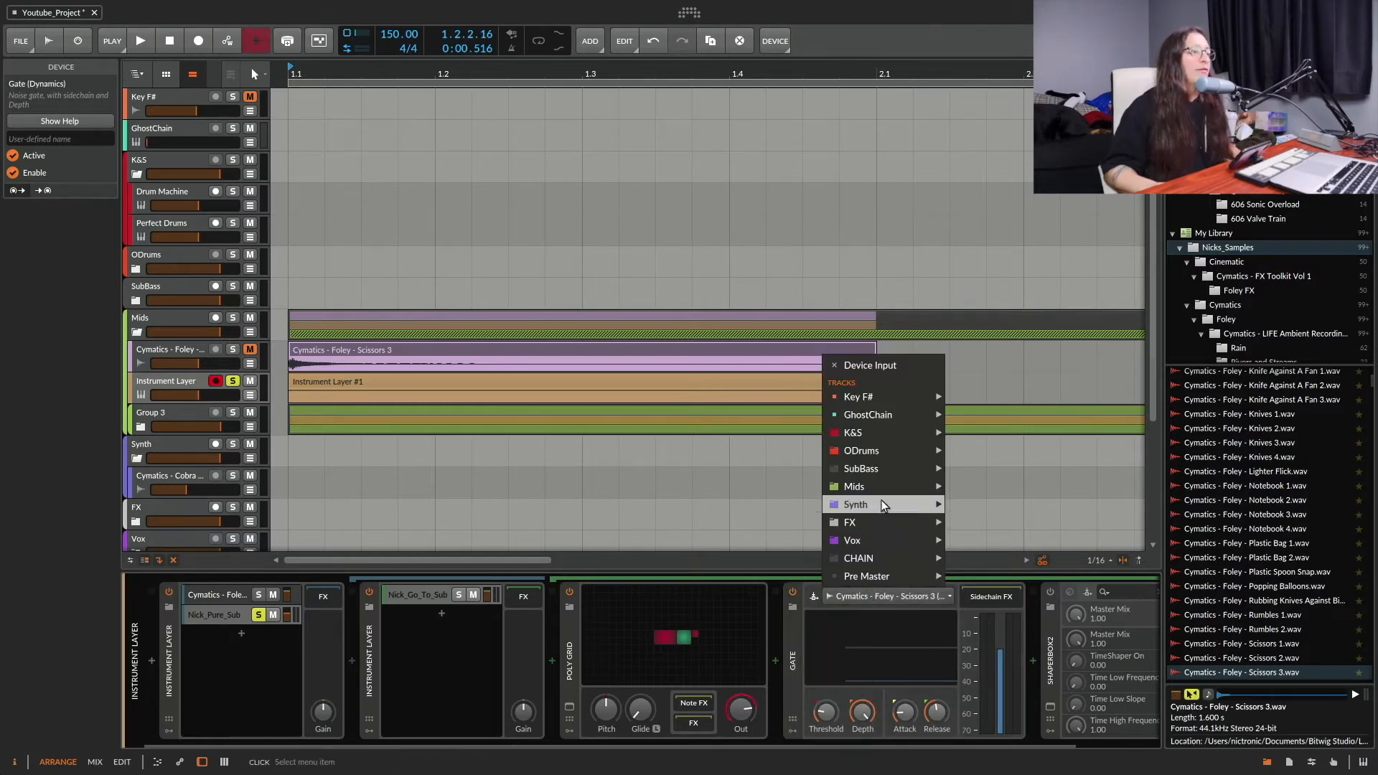
{"action": "mouse_move", "coordinate": [893, 493]}
{"action": "mouse_move", "coordinate": [984, 491]}
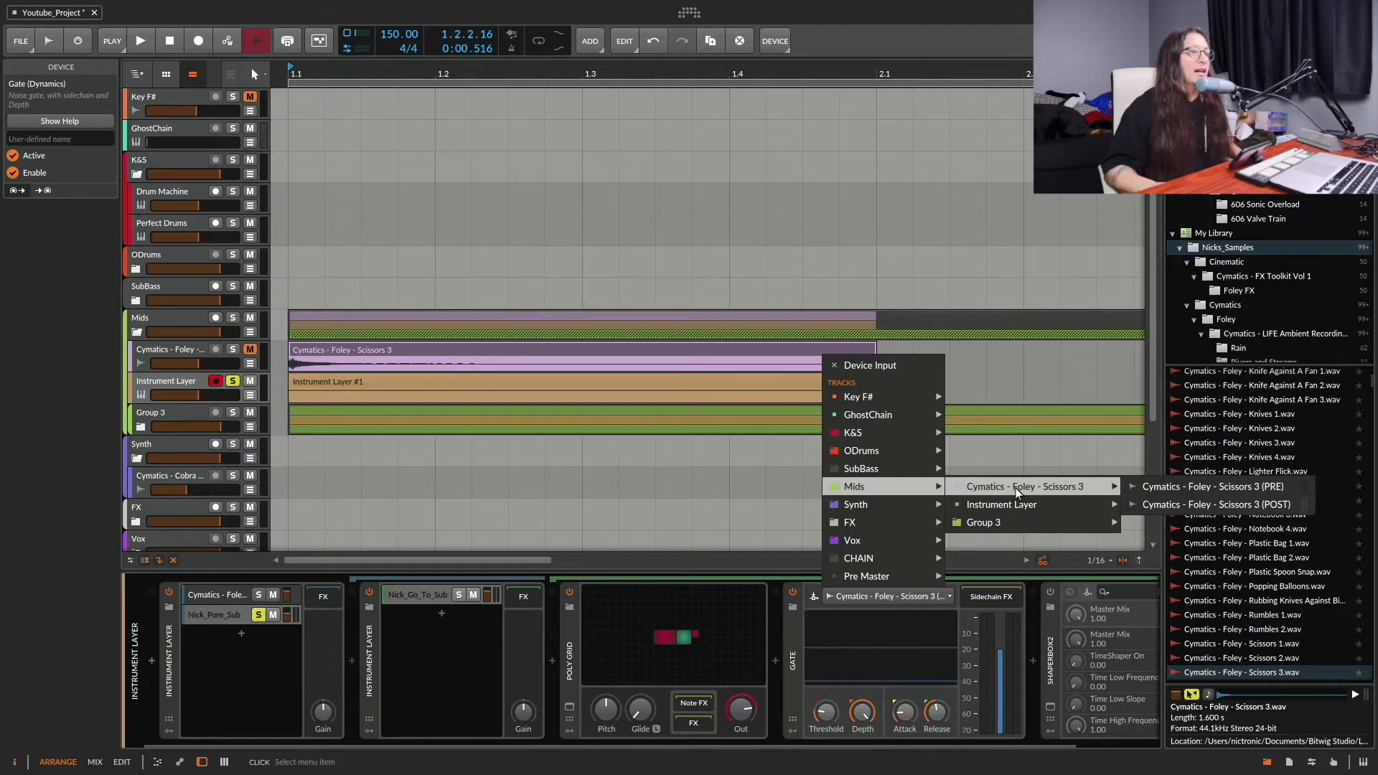
{"action": "mouse_move", "coordinate": [1145, 518]}
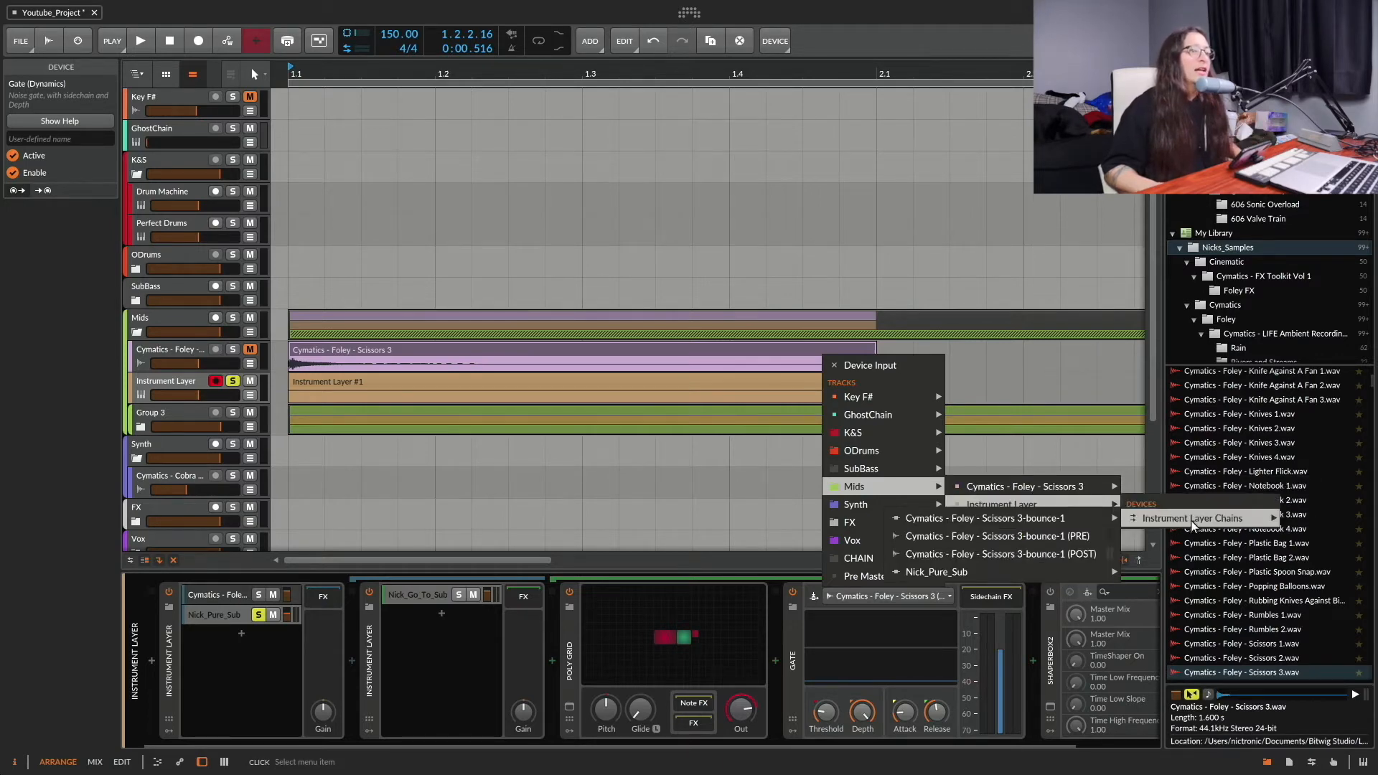
{"action": "left_click", "coordinate": [997, 541]}
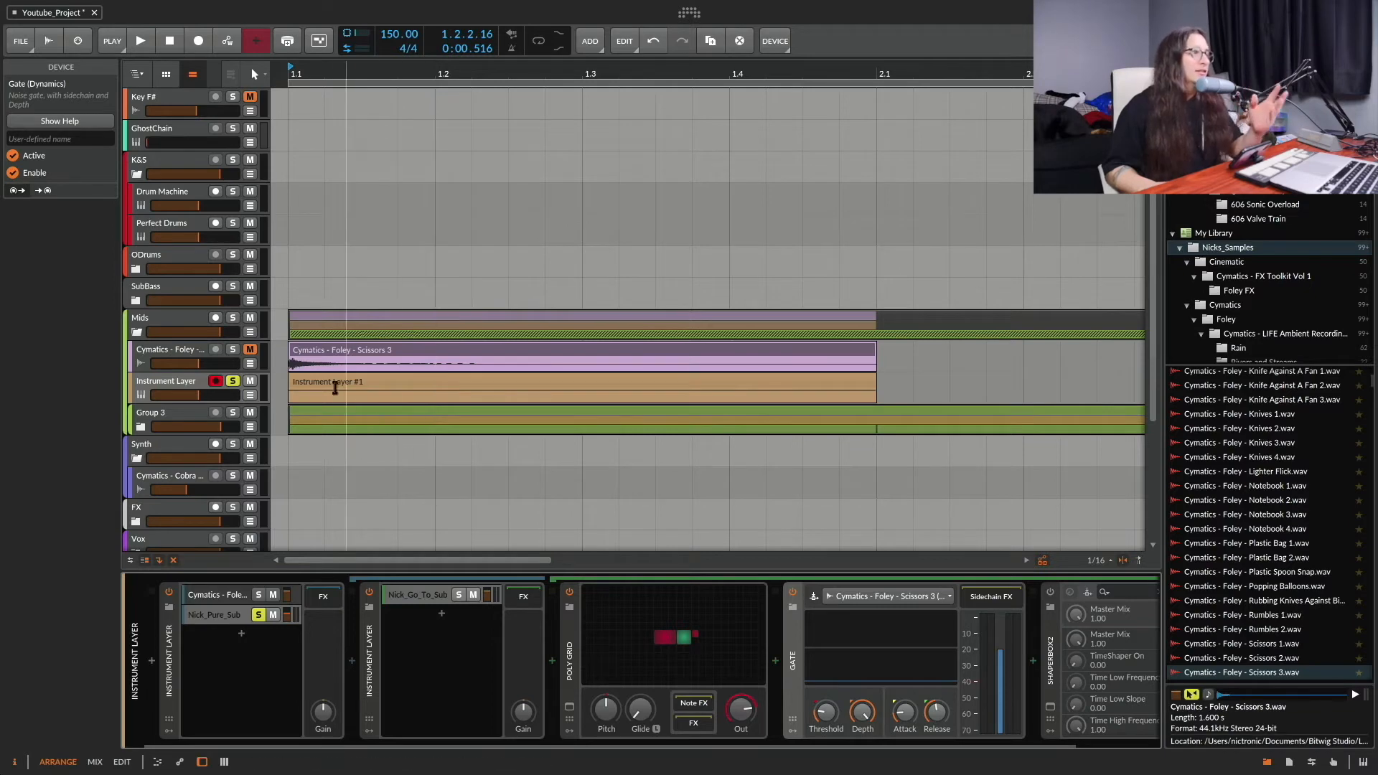
Step: Mark the start of the Scissors 3 clip up to 1.1.2.37, and play the Instrument Layer track with both layers sounding
{"action": "left_click_drag", "start_coordinate": [298, 363], "coordinate": [342, 367]}
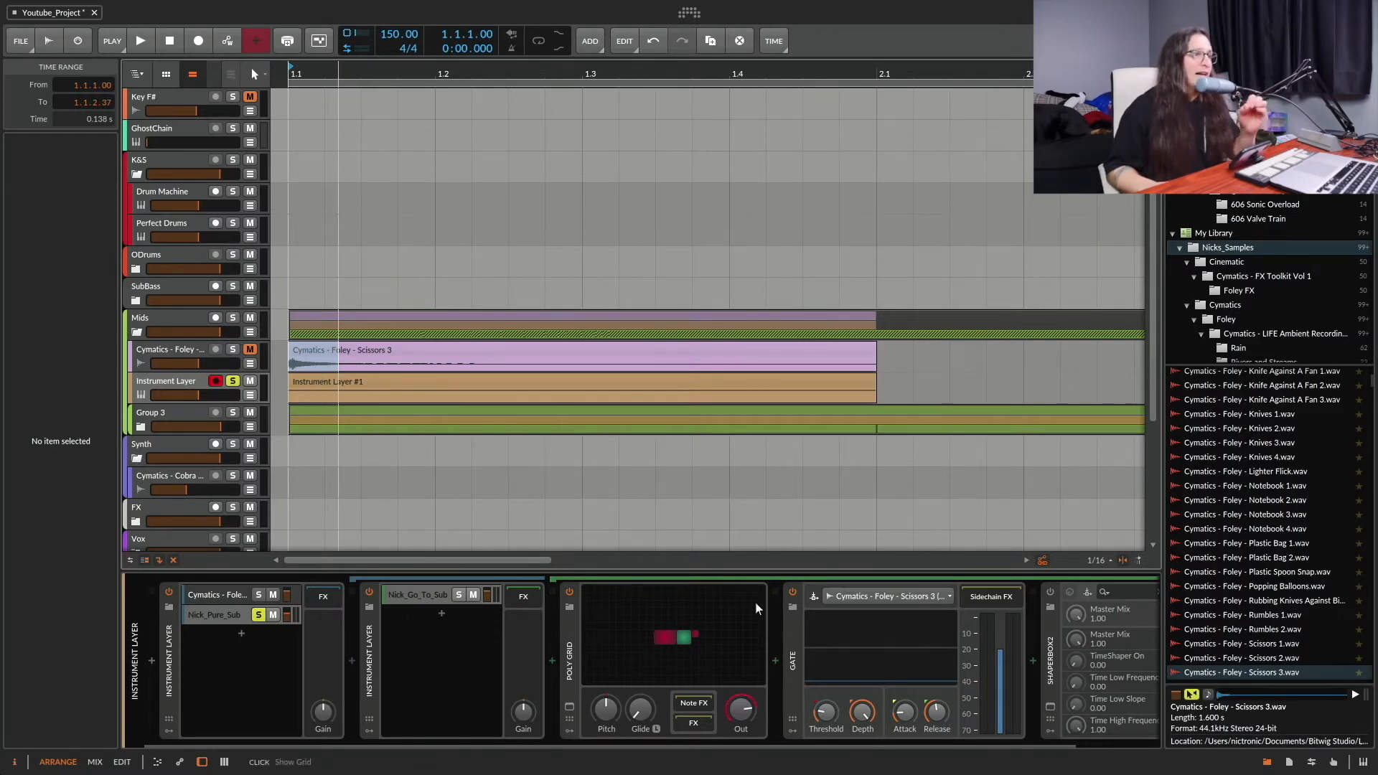
{"action": "left_click", "coordinate": [200, 383]}
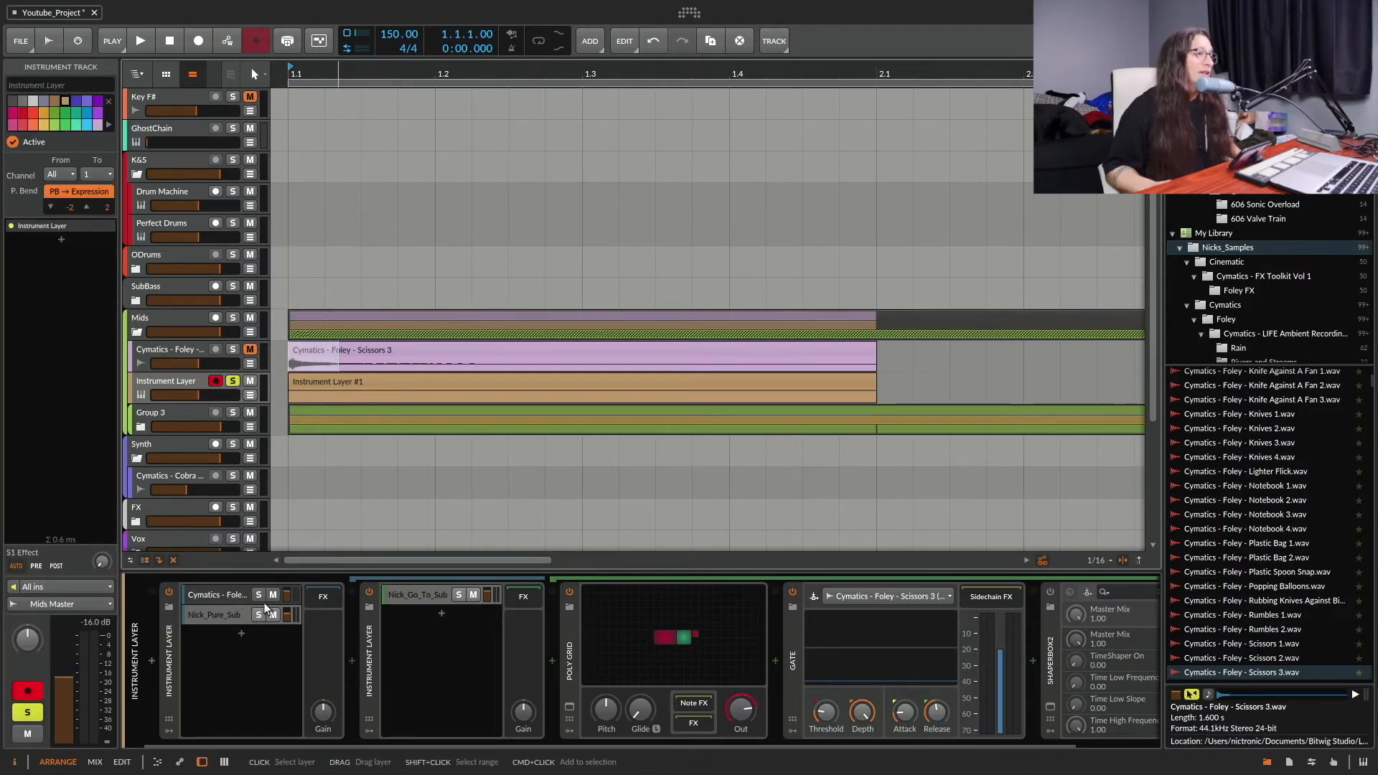
{"action": "key", "text": "space"}
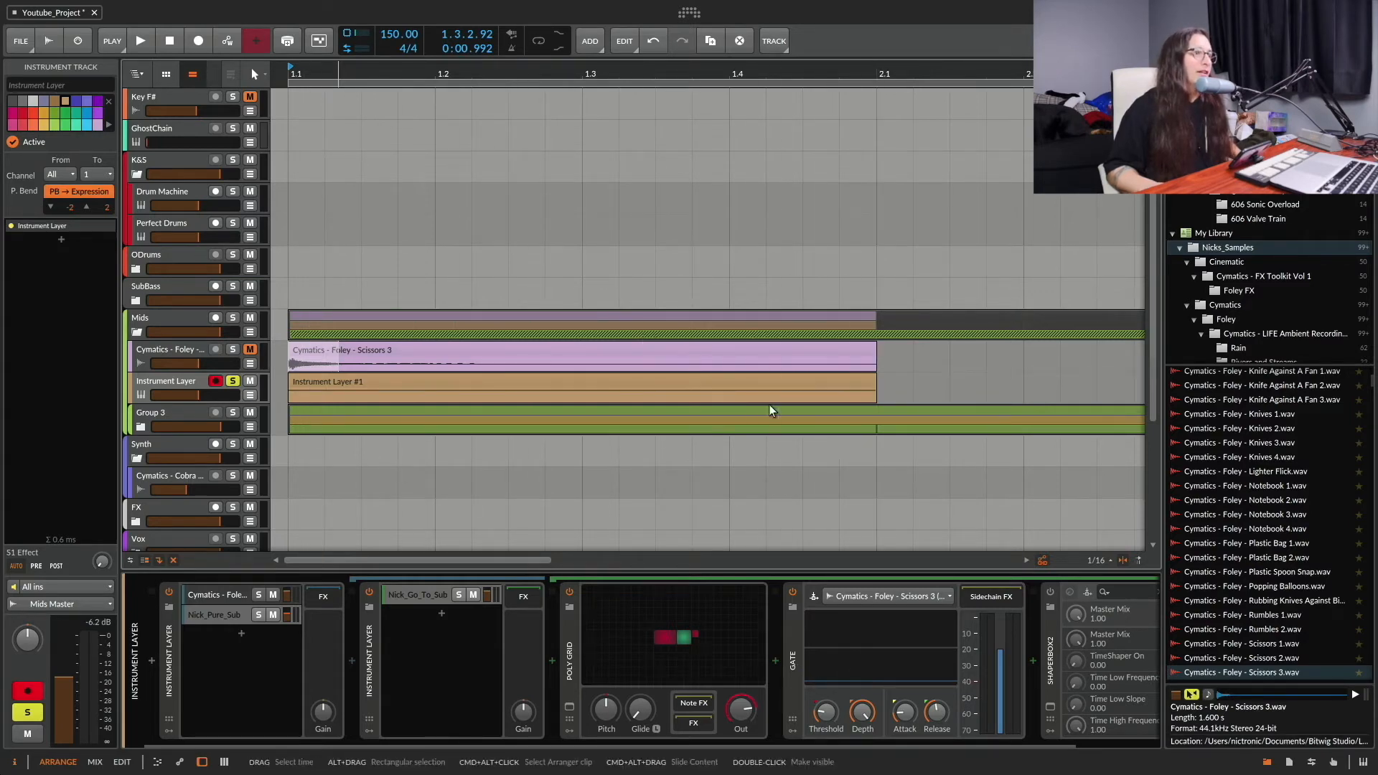
{"action": "key", "text": "space"}
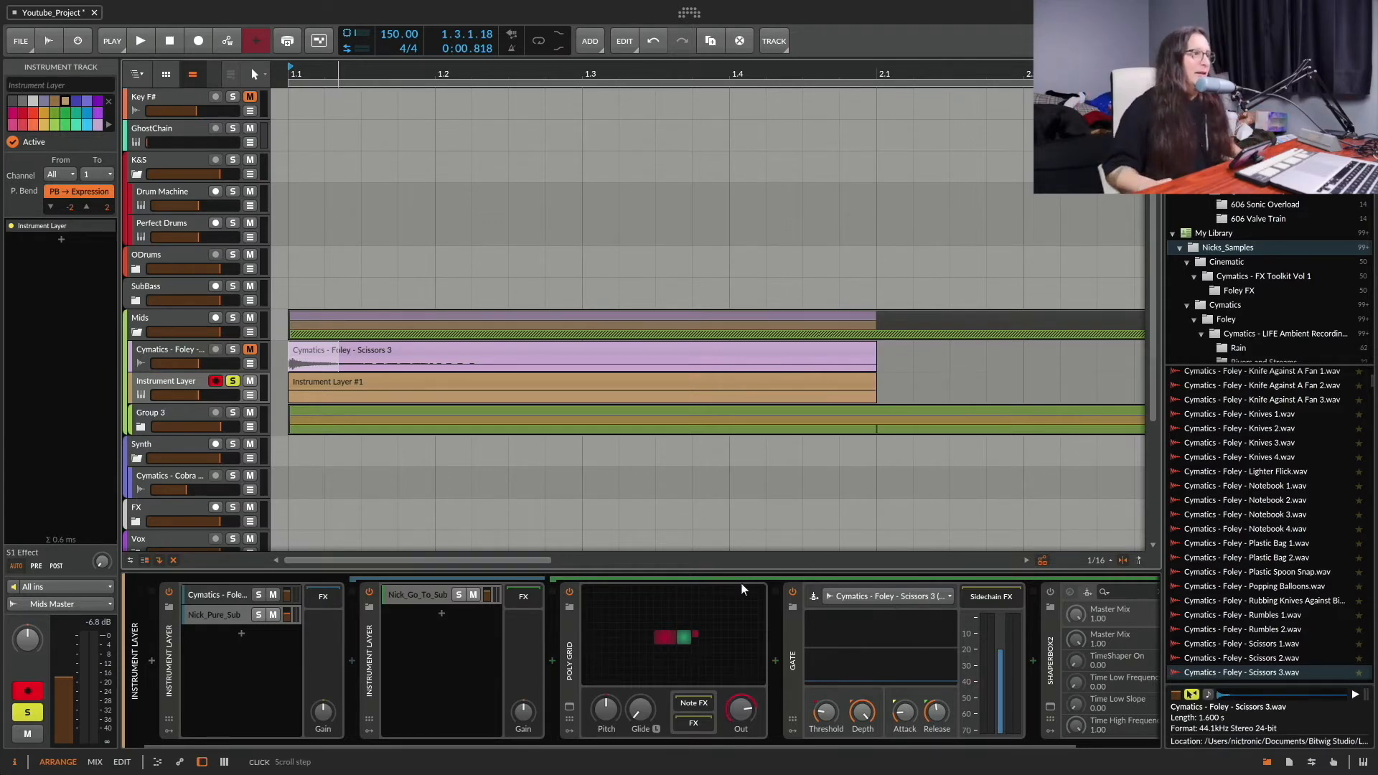
Step: Lower the Poly Grid's pitch and play the soloed Instrument Layer track with both layers sounding
{"action": "left_click_drag", "start_coordinate": [607, 709], "coordinate": [606, 720]}
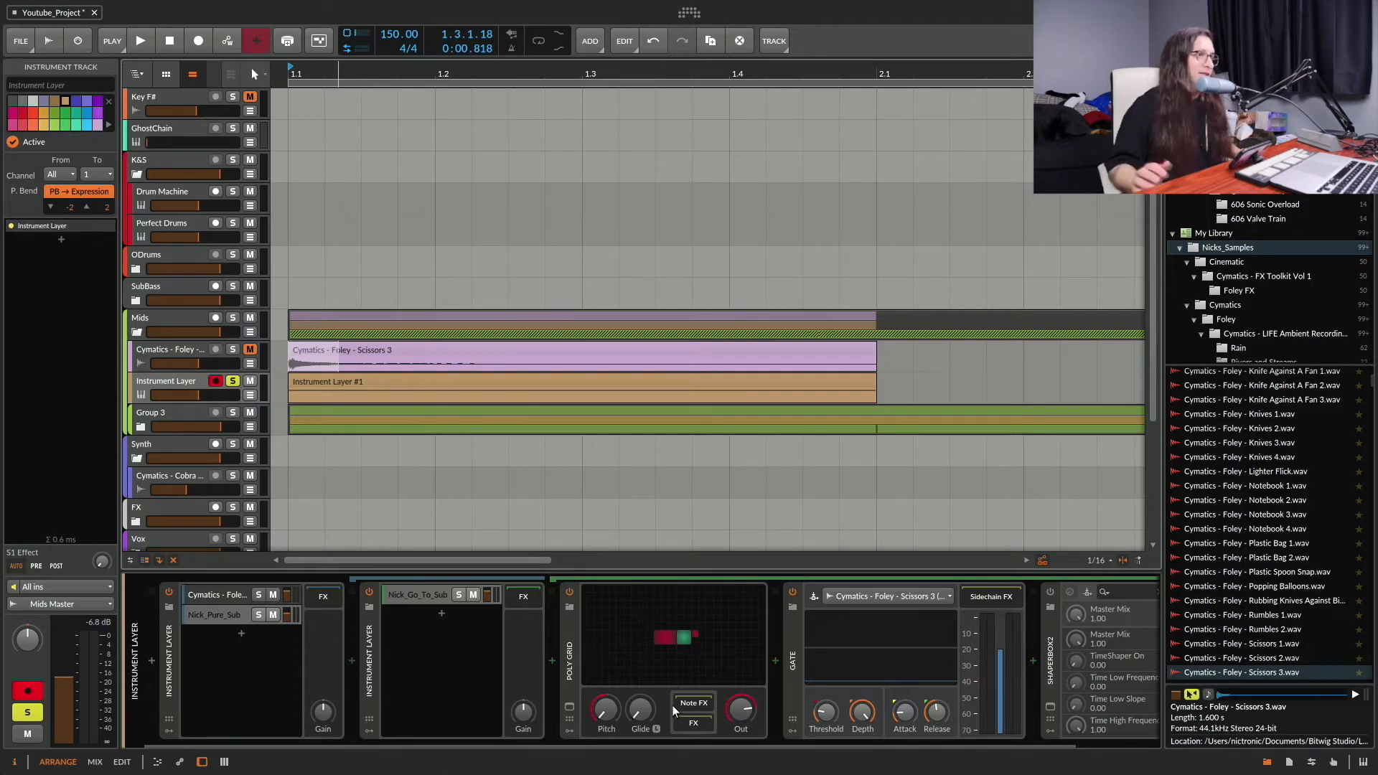
{"action": "key", "text": "space"}
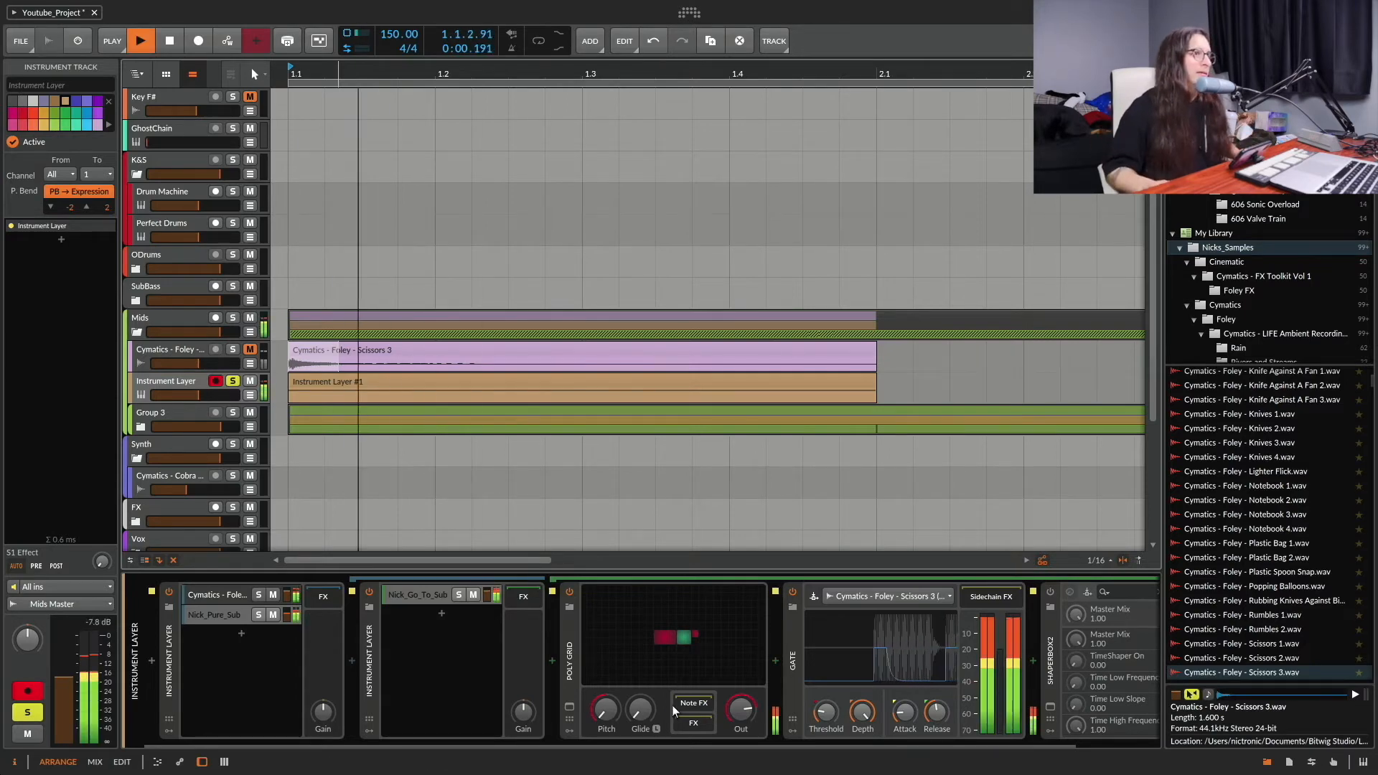
{"action": "key", "text": "space"}
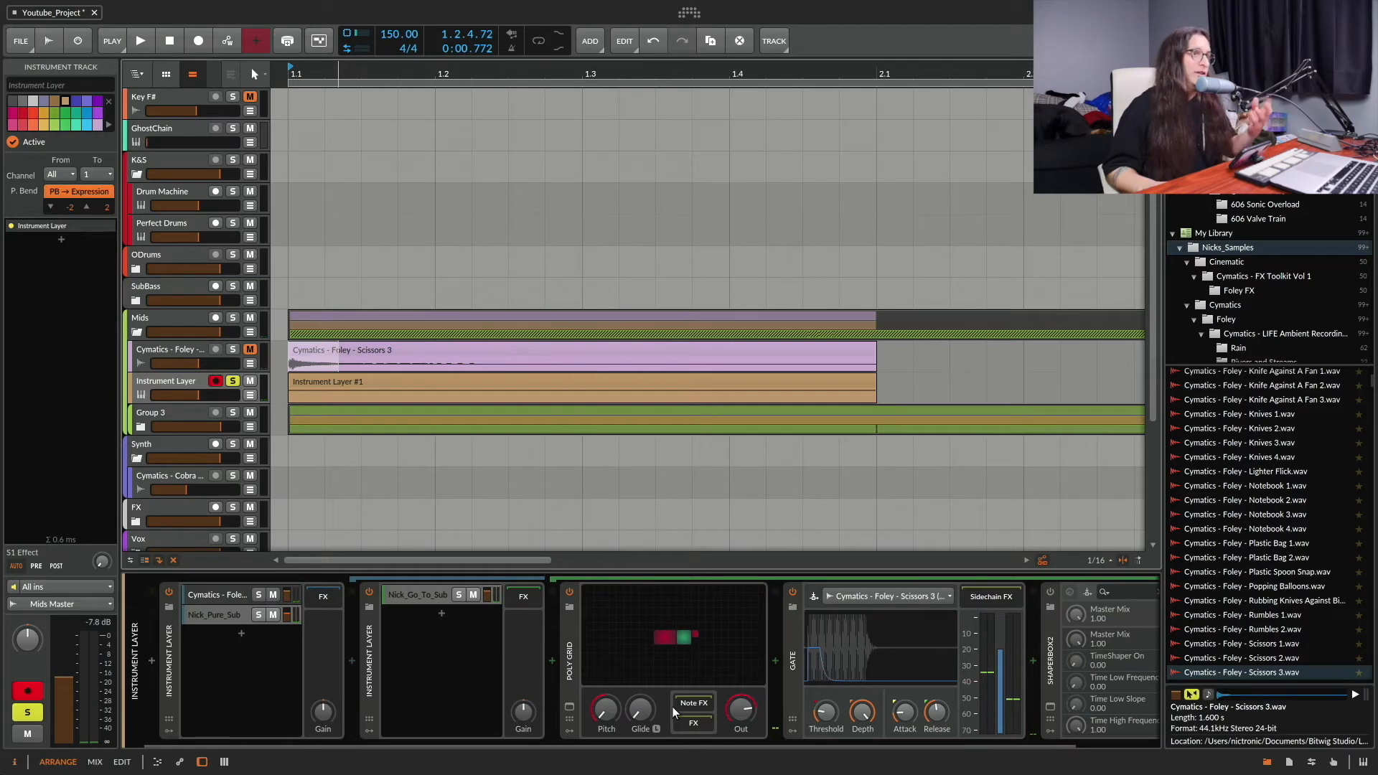
{"action": "scroll", "coordinate": [910, 687], "scroll_direction": "right", "scroll_amount": 3}
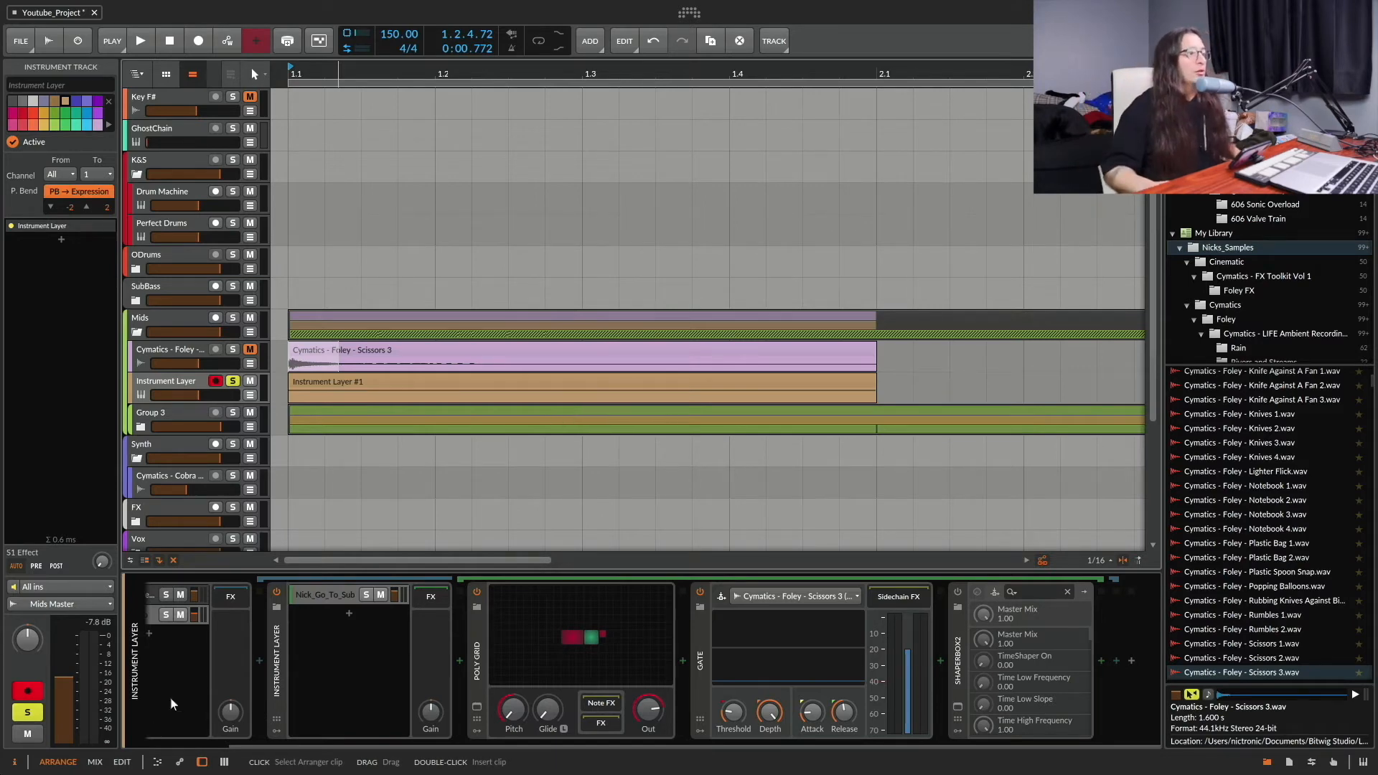
{"action": "scroll", "coordinate": [201, 673], "scroll_direction": "up", "scroll_amount": 2}
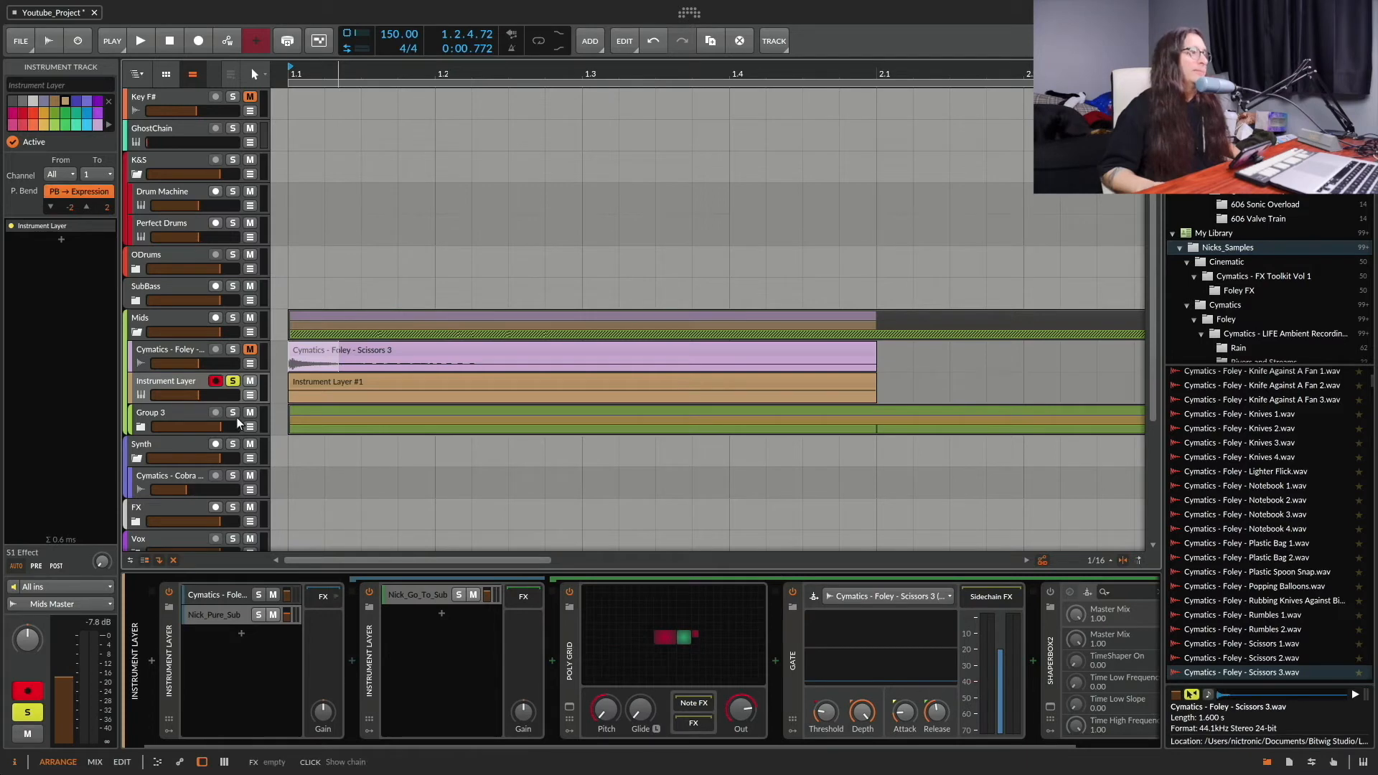
Step: Take the Instrument Layer track out of solo, select its Instrument Layer #1 clip and play it from 1.1
{"action": "left_click", "coordinate": [233, 380]}
{"action": "left_click", "coordinate": [329, 383]}
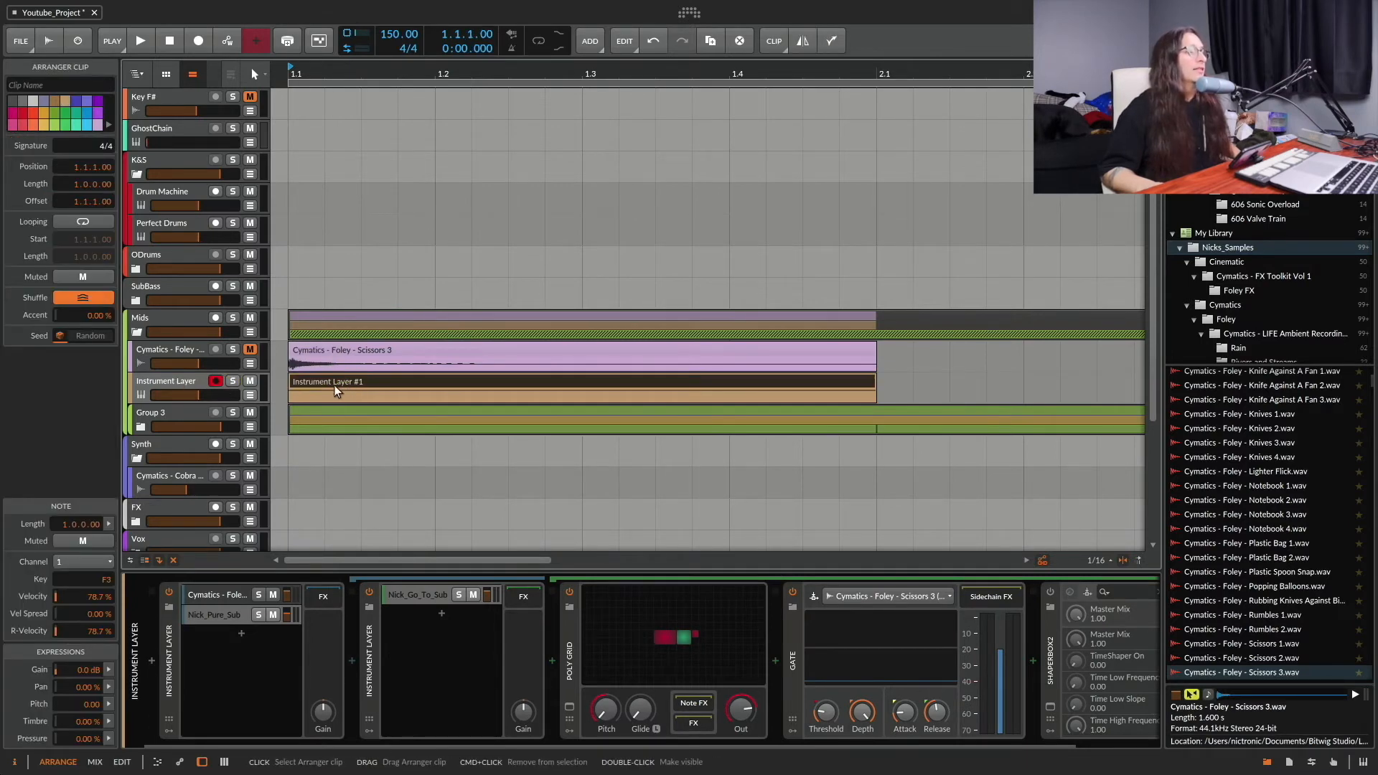
{"action": "left_click", "coordinate": [187, 380]}
{"action": "left_click", "coordinate": [343, 381]}
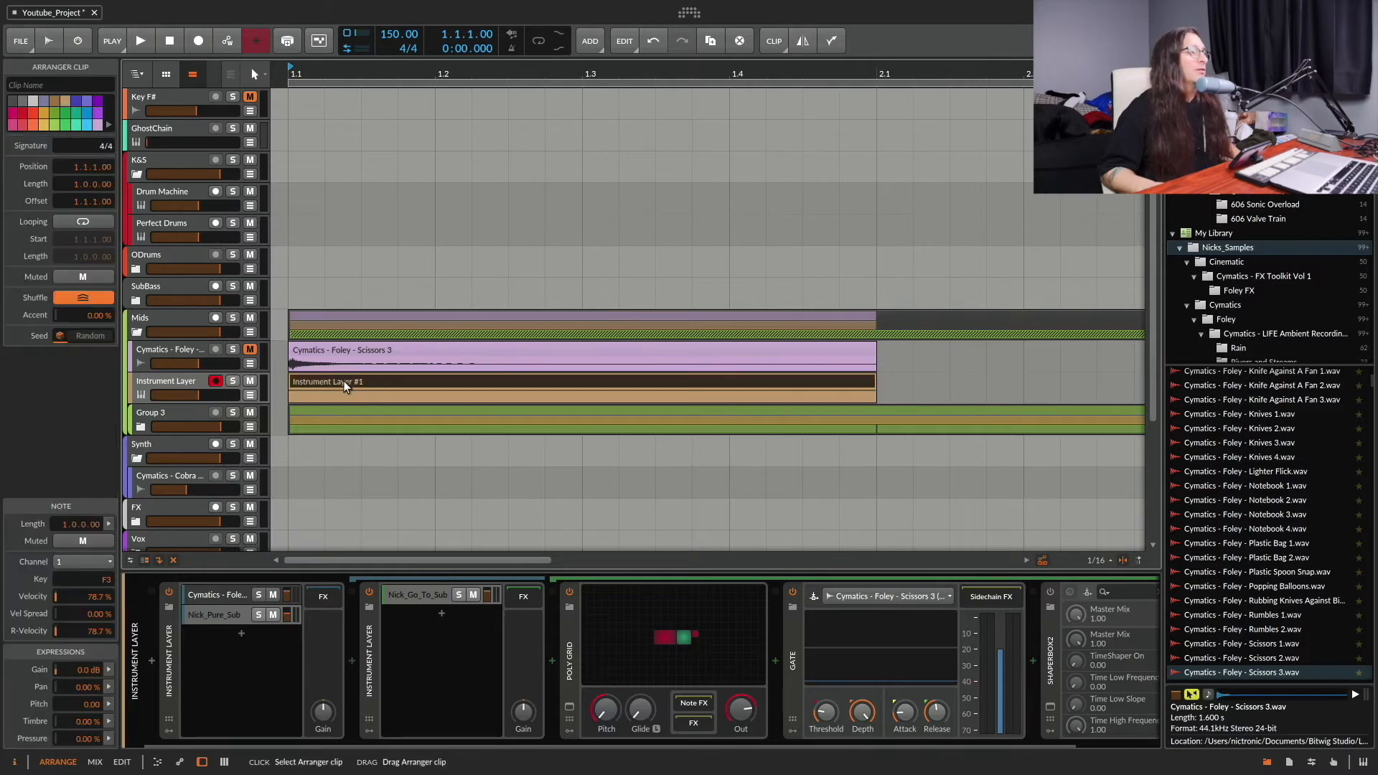
{"action": "left_click", "coordinate": [184, 381]}
{"action": "left_click", "coordinate": [341, 382]}
{"action": "left_click", "coordinate": [200, 381]}
{"action": "left_click", "coordinate": [376, 383]}
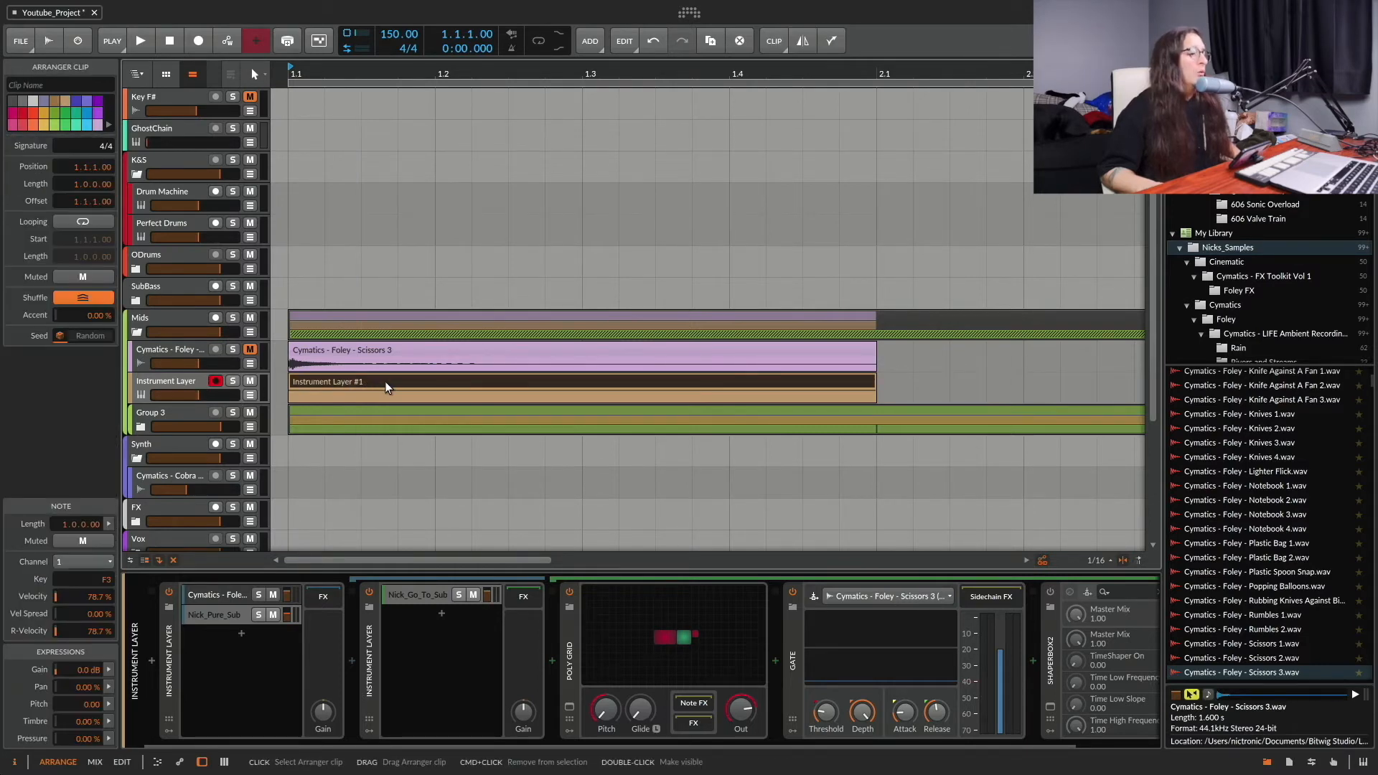
{"action": "key", "text": "space"}
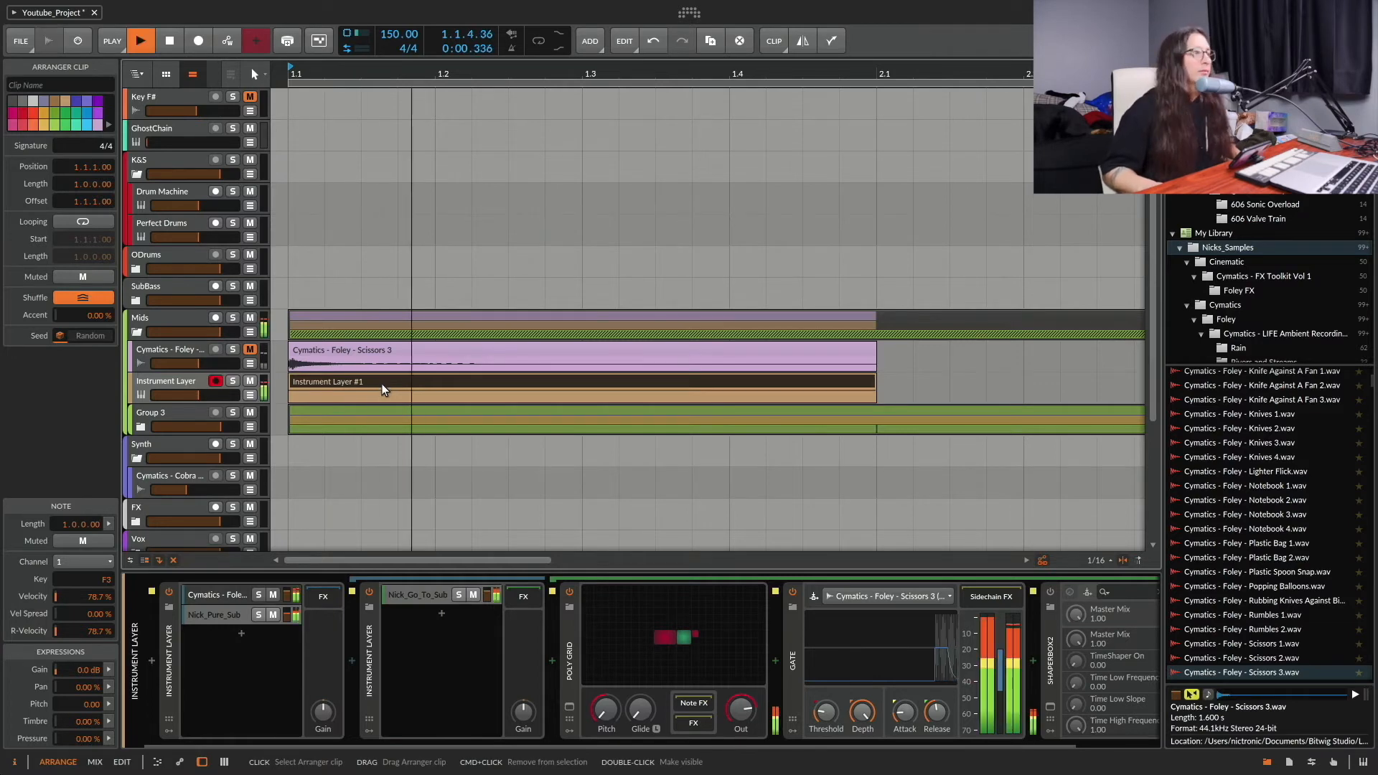
Step: Bounce the Instrument Layer #1 clip to a new audio track, using Instrument Layer as the custom source at 24-bit
{"action": "right_click", "coordinate": [399, 378]}
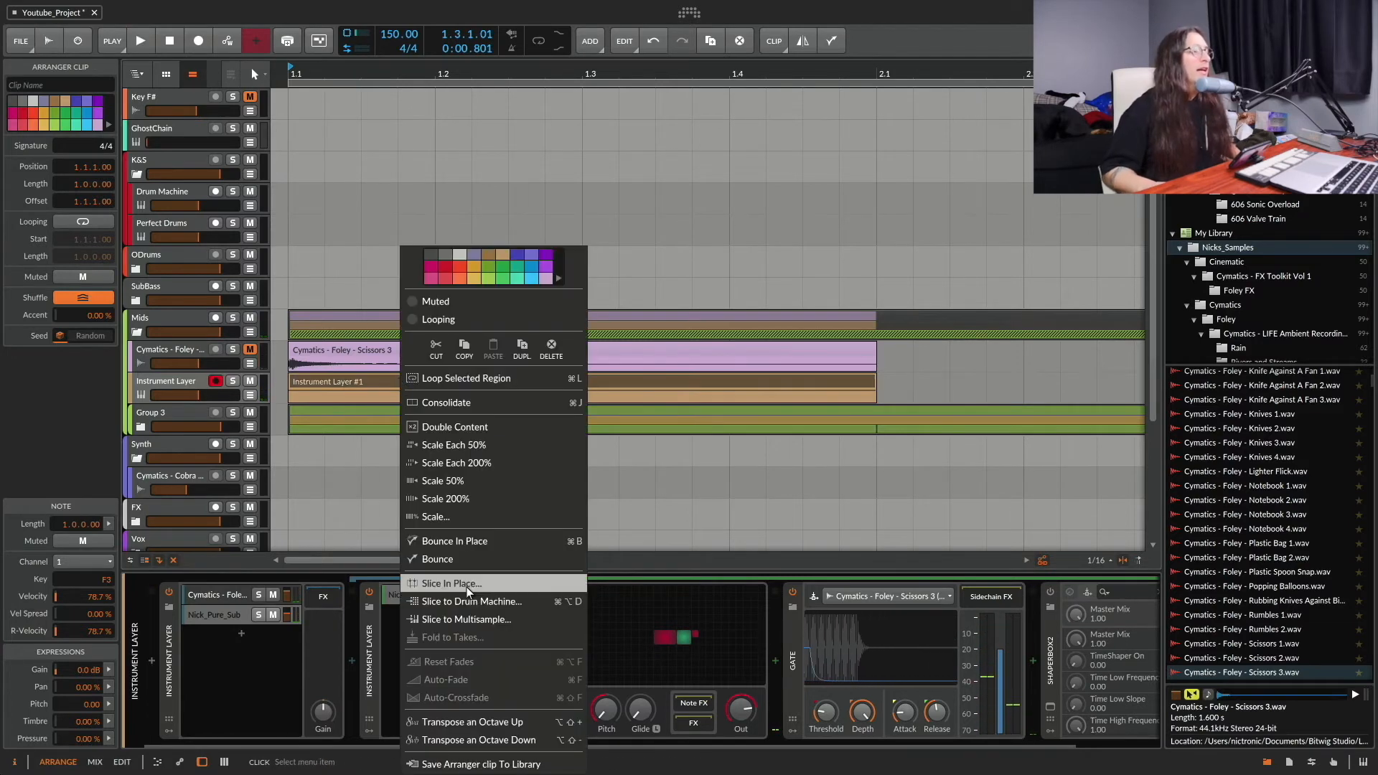
{"action": "left_click", "coordinate": [480, 558]}
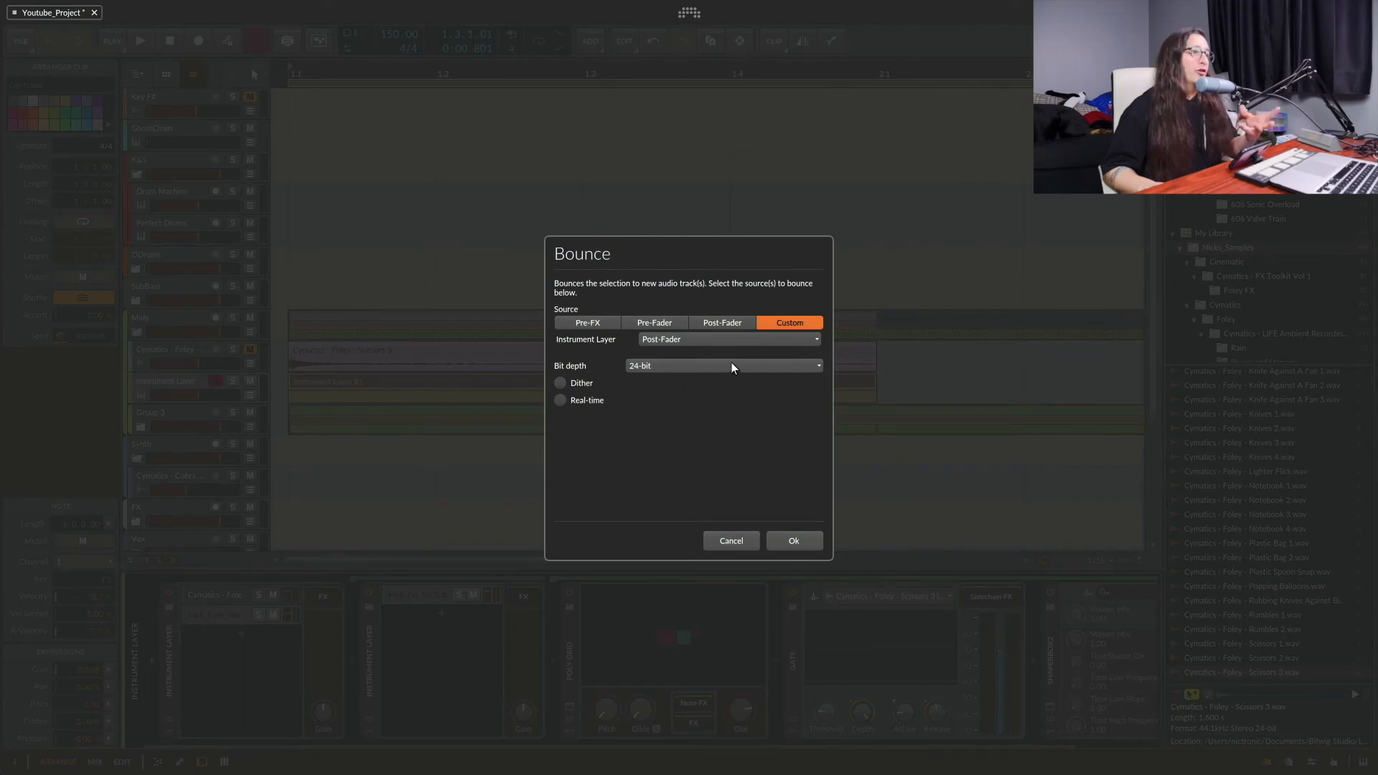
{"action": "left_click", "coordinate": [749, 337]}
{"action": "left_click", "coordinate": [715, 374]}
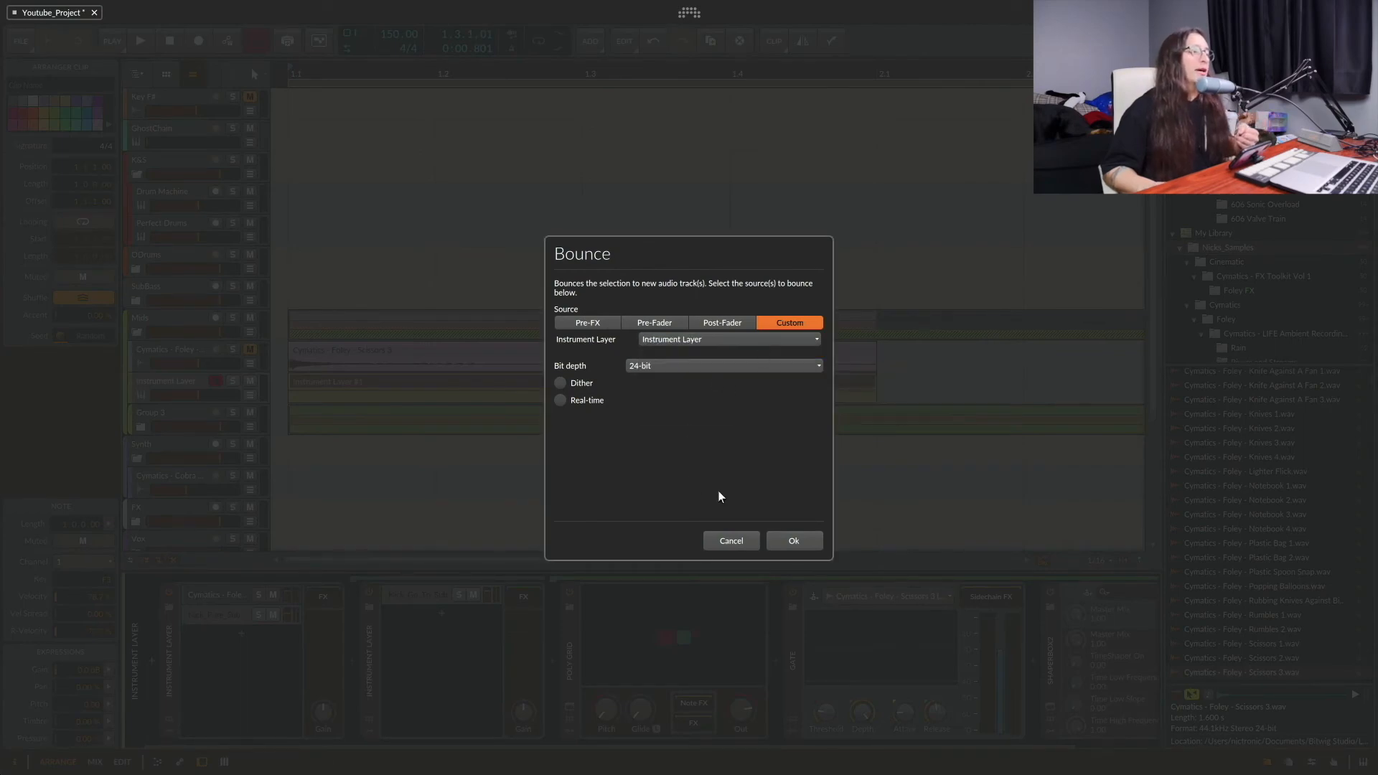
{"action": "left_click", "coordinate": [793, 542]}
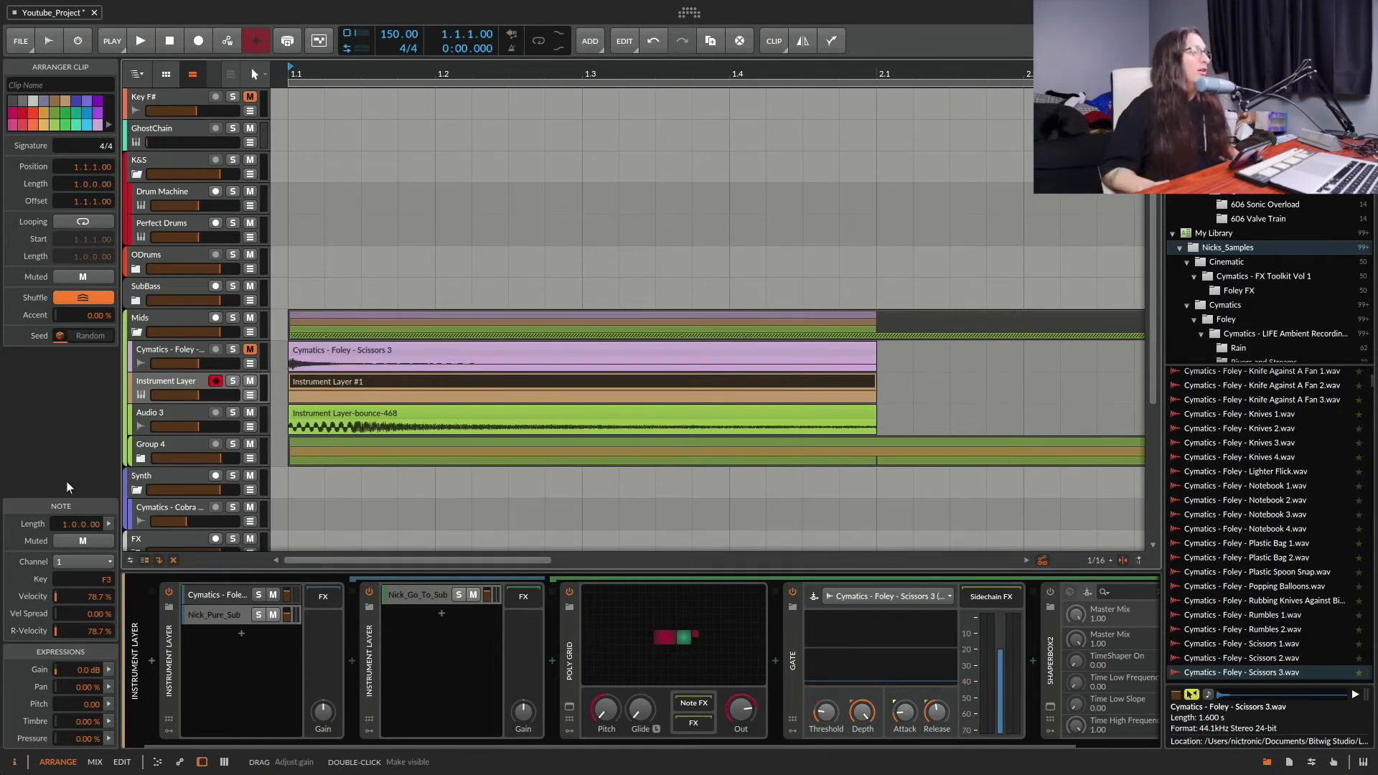
Step: Solo the Audio 3 track and play its bounced clip from the start
{"action": "left_click", "coordinate": [158, 412]}
{"action": "left_click", "coordinate": [232, 412]}
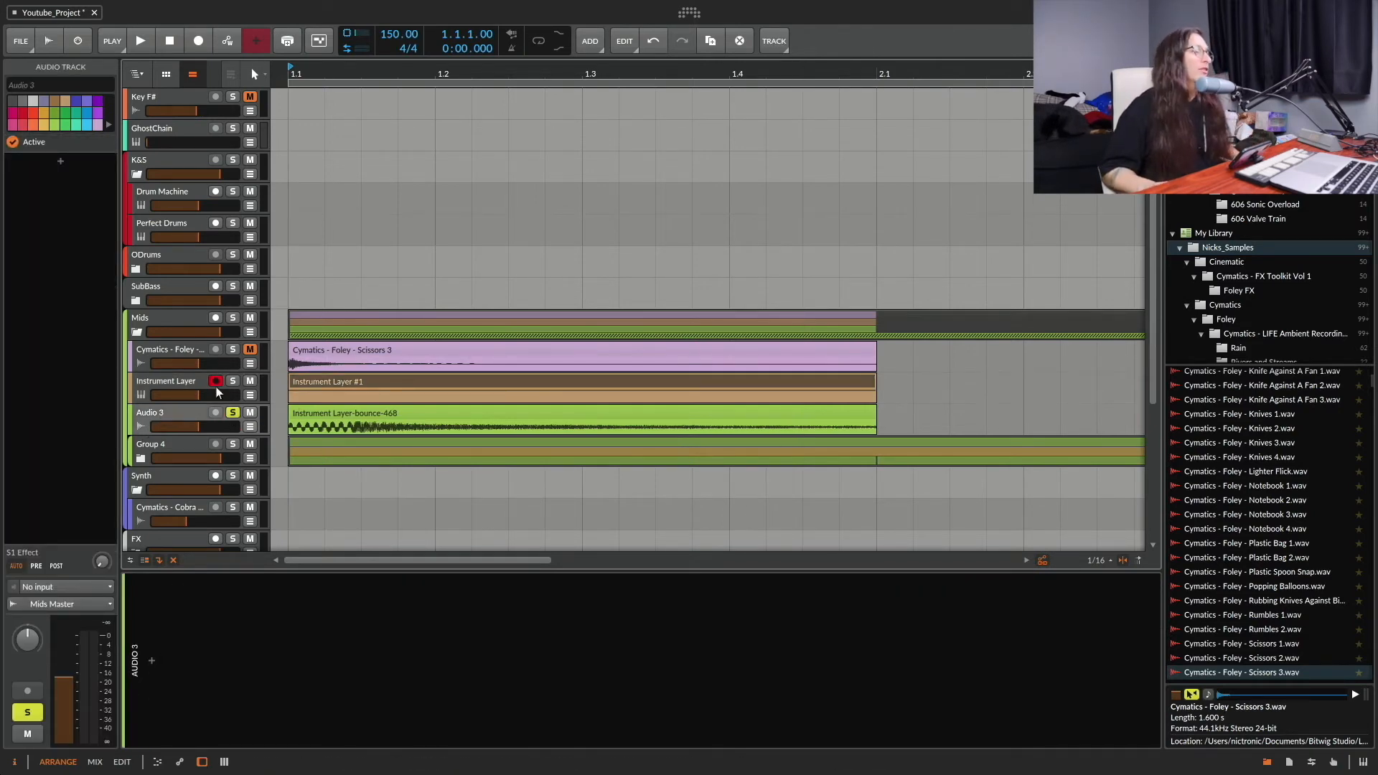
{"action": "left_click", "coordinate": [288, 426]}
{"action": "key", "text": "space"}
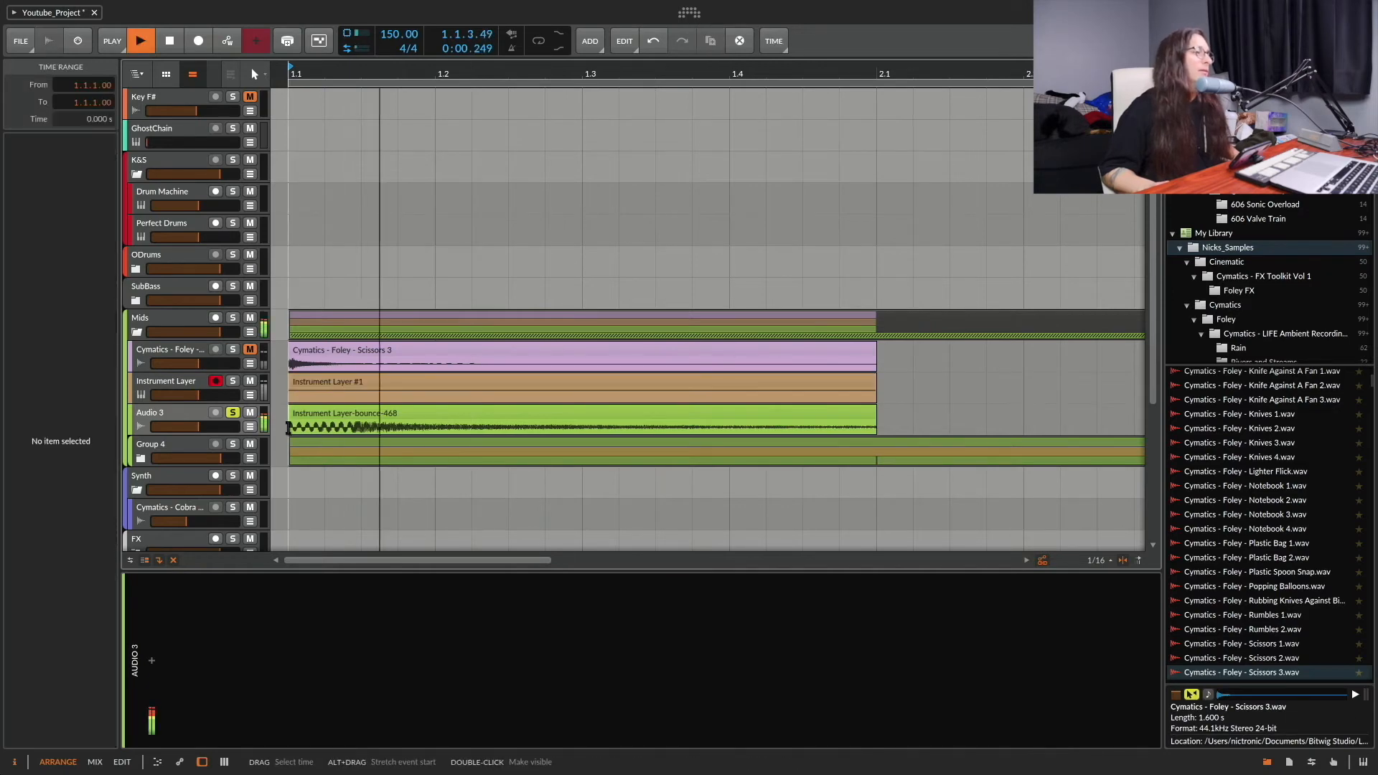
{"action": "key", "text": "space"}
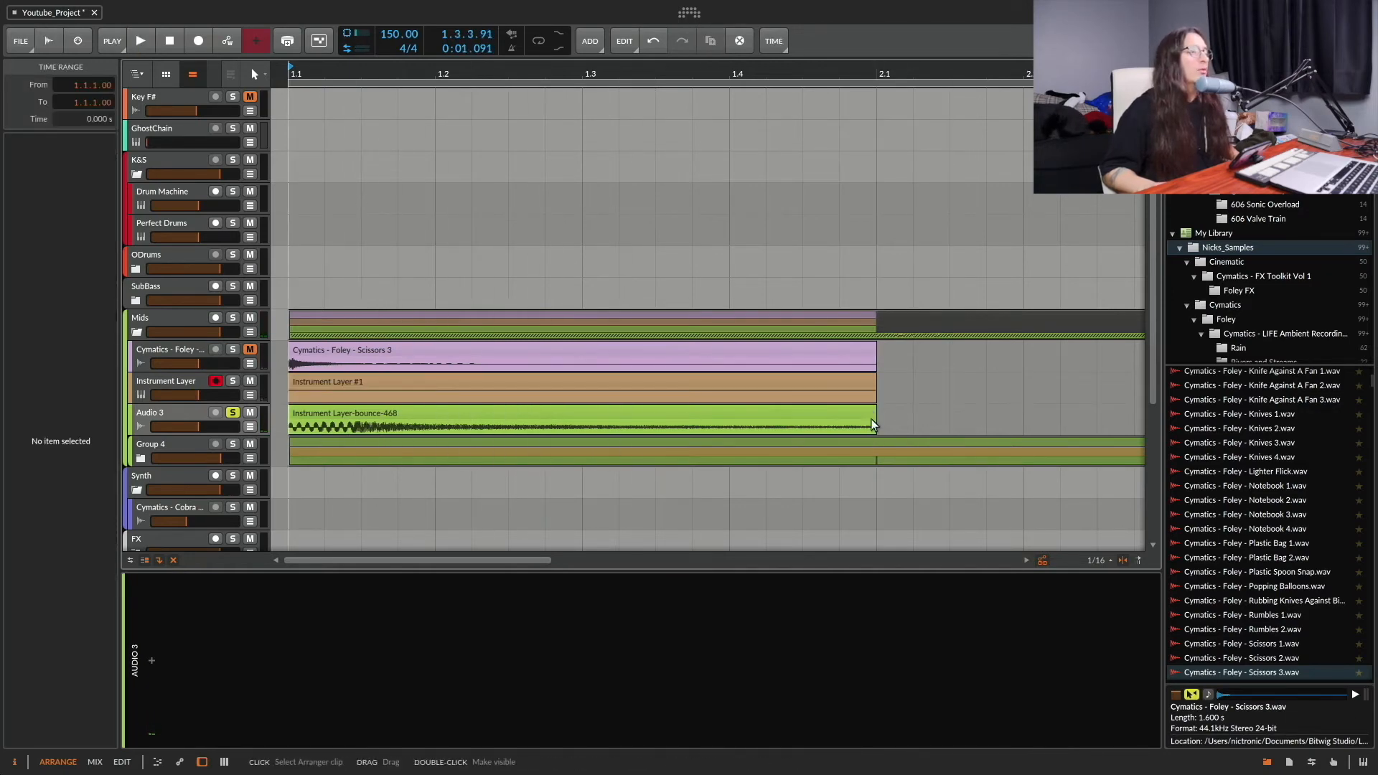
Step: Shorten the bounced clip on Audio 3 to one beat, ending at 1.2, and play it back
{"action": "left_click_drag", "start_coordinate": [875, 420], "coordinate": [429, 425]}
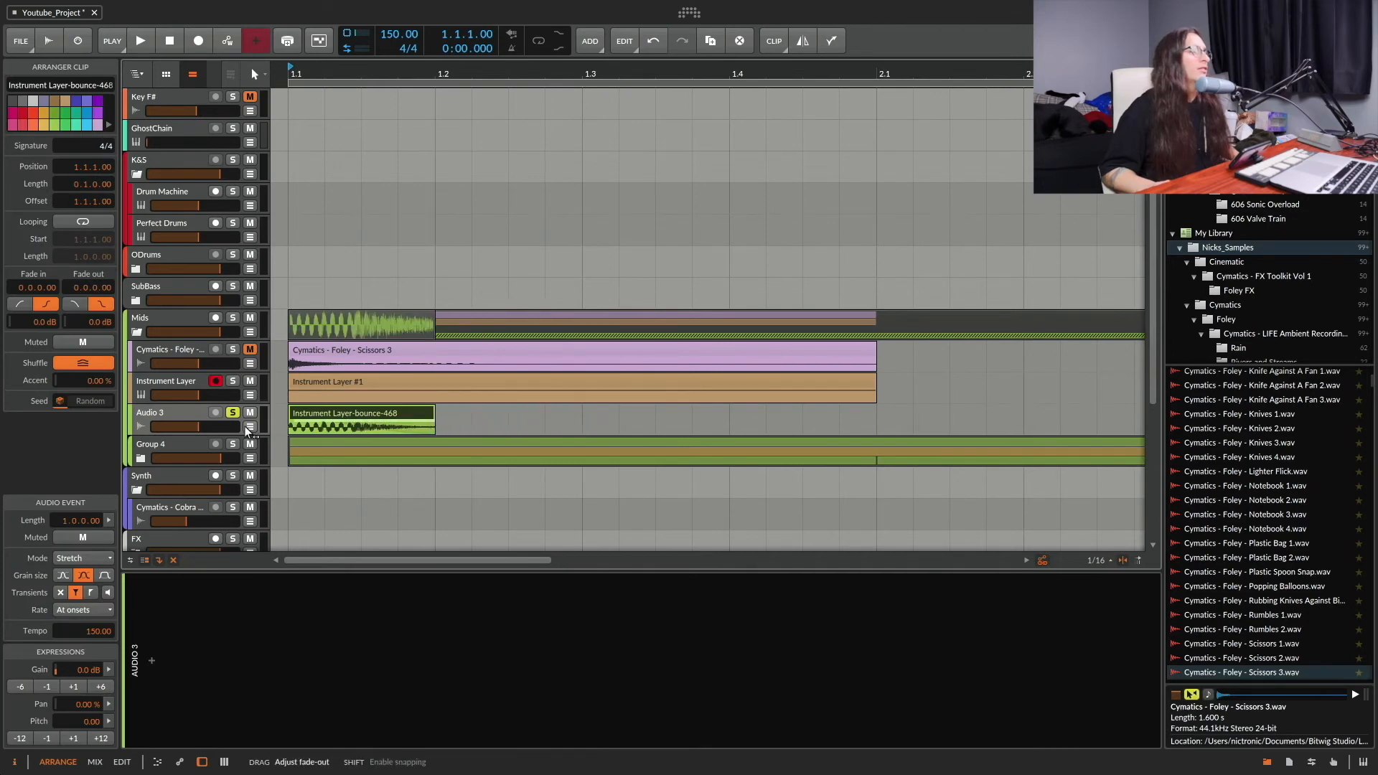
{"action": "left_click_drag", "start_coordinate": [361, 426], "coordinate": [335, 425]}
{"action": "left_click", "coordinate": [313, 417]}
{"action": "key", "text": "space"}
{"action": "key", "text": "space"}
{"action": "key", "text": "space"}
{"action": "key", "text": "space"}
{"action": "key", "text": "space"}
{"action": "key", "text": "space"}
{"action": "key", "text": "space"}
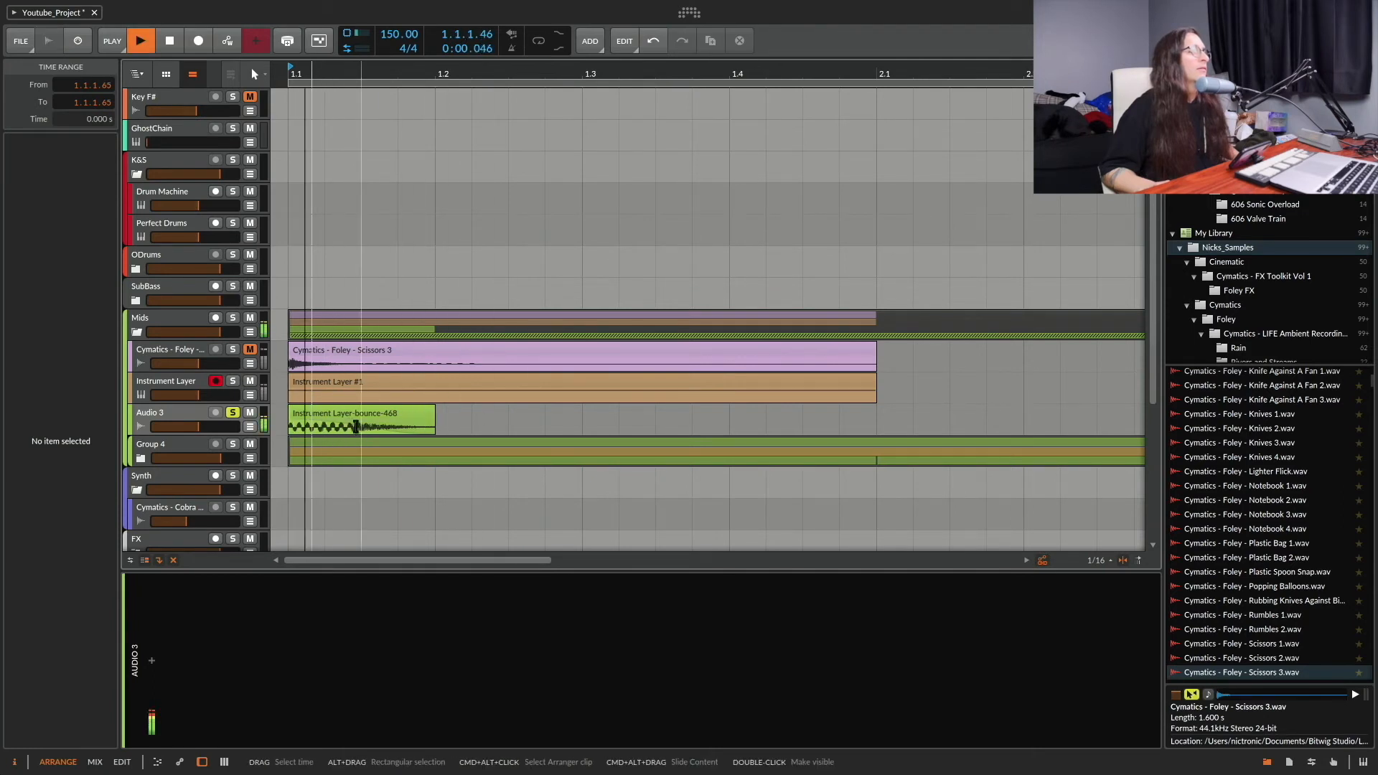
{"action": "key", "text": "space"}
Step: Insert the Dirt distortion effect on the Audio 3 track
{"action": "left_click", "coordinate": [188, 414]}
{"action": "left_click", "coordinate": [152, 663]}
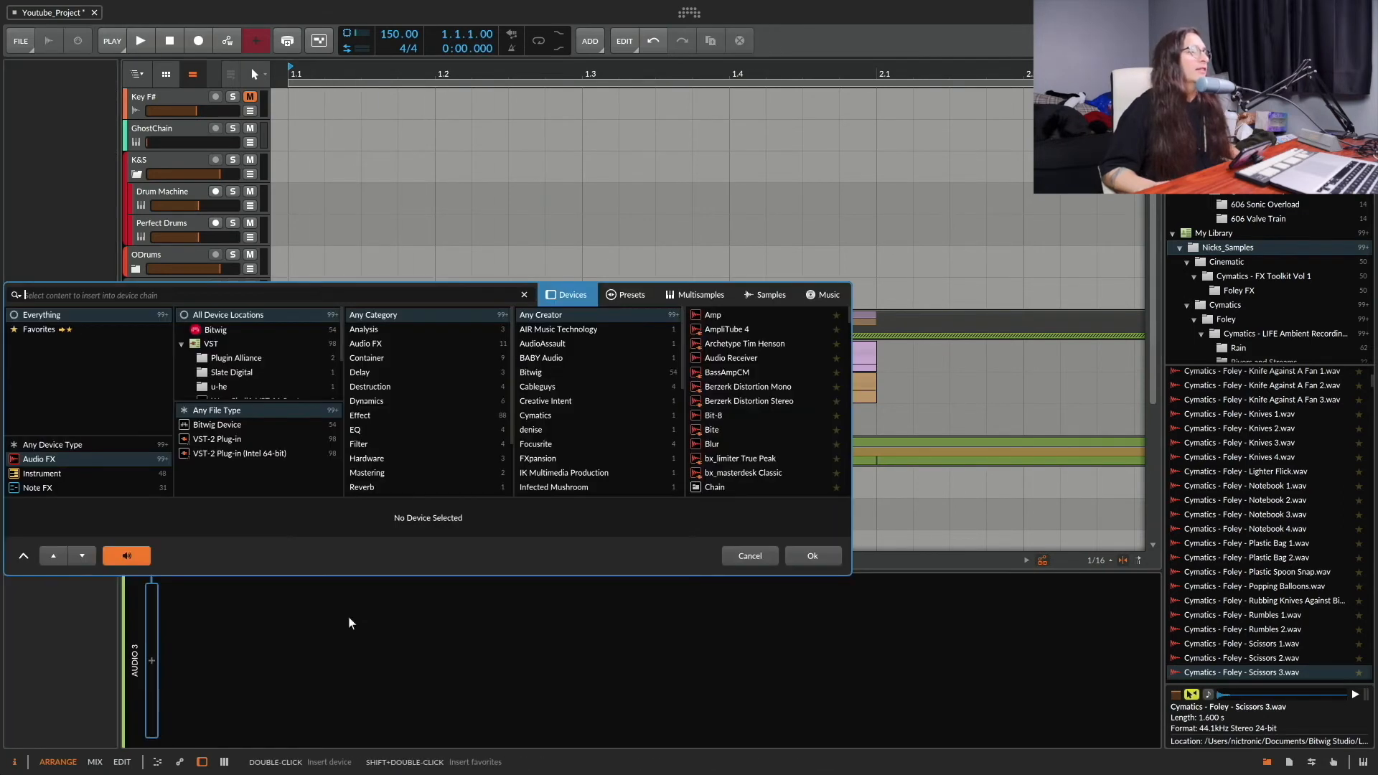
{"action": "type", "text": "dirt"}
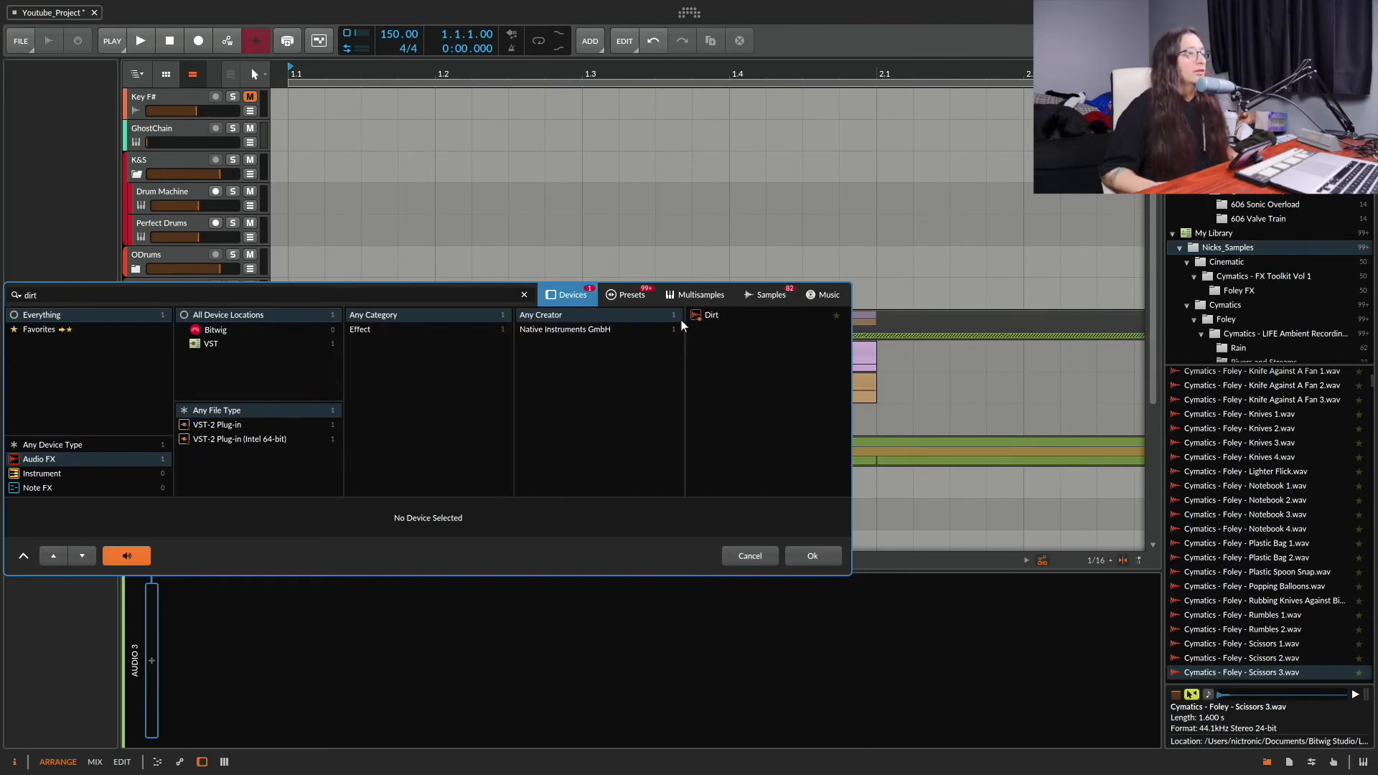
{"action": "left_click", "coordinate": [718, 317]}
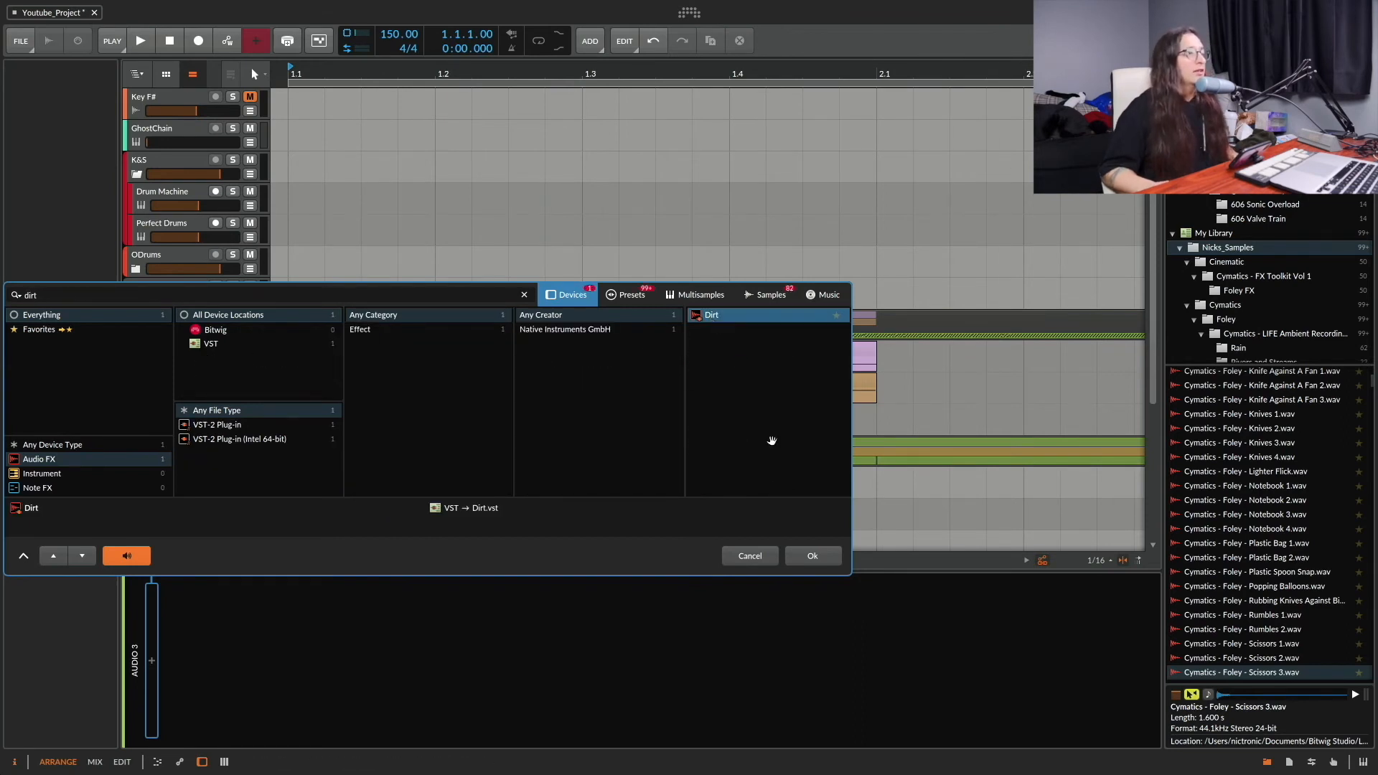
{"action": "left_click", "coordinate": [826, 553]}
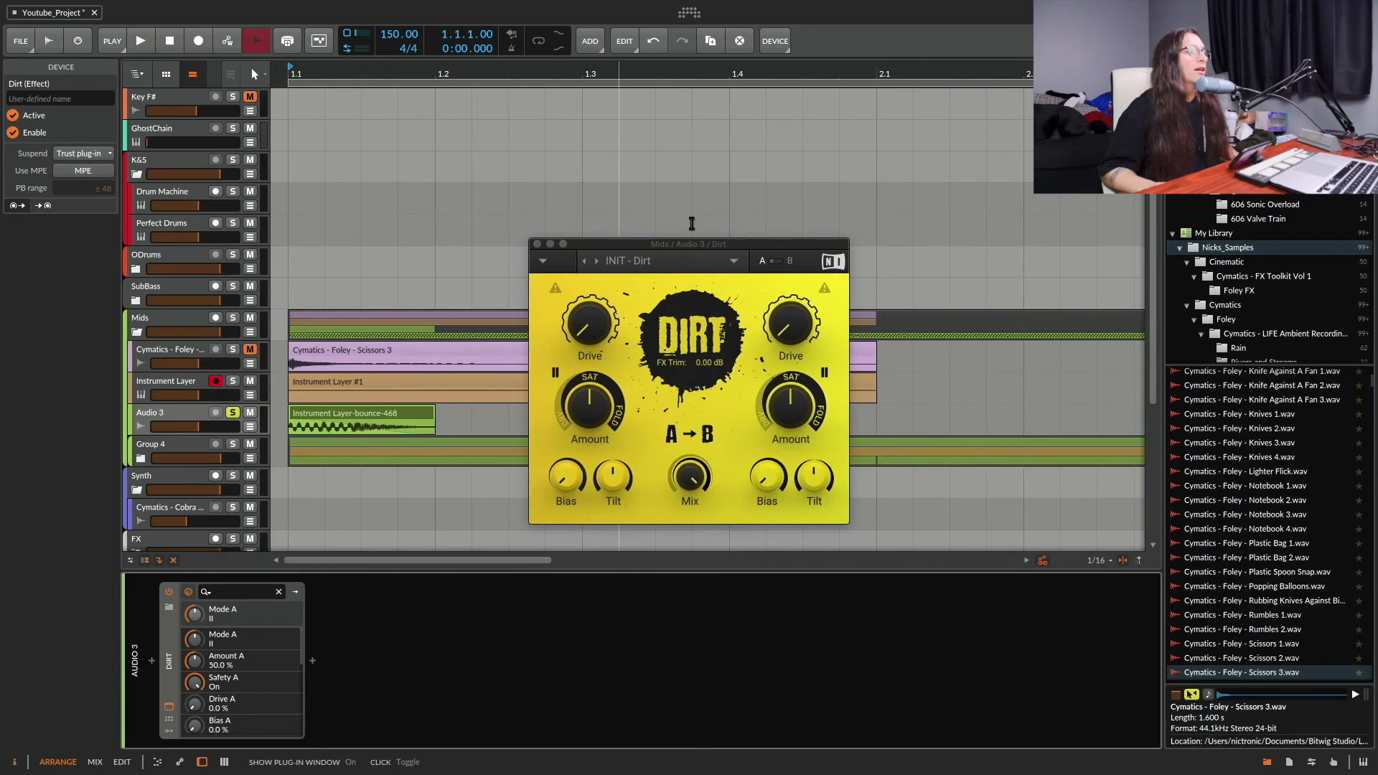
Step: Load the Rock Drive preset in Dirt, play the bounced sound through it and close the plug-in window
{"action": "left_click", "coordinate": [598, 262]}
{"action": "key", "text": "space"}
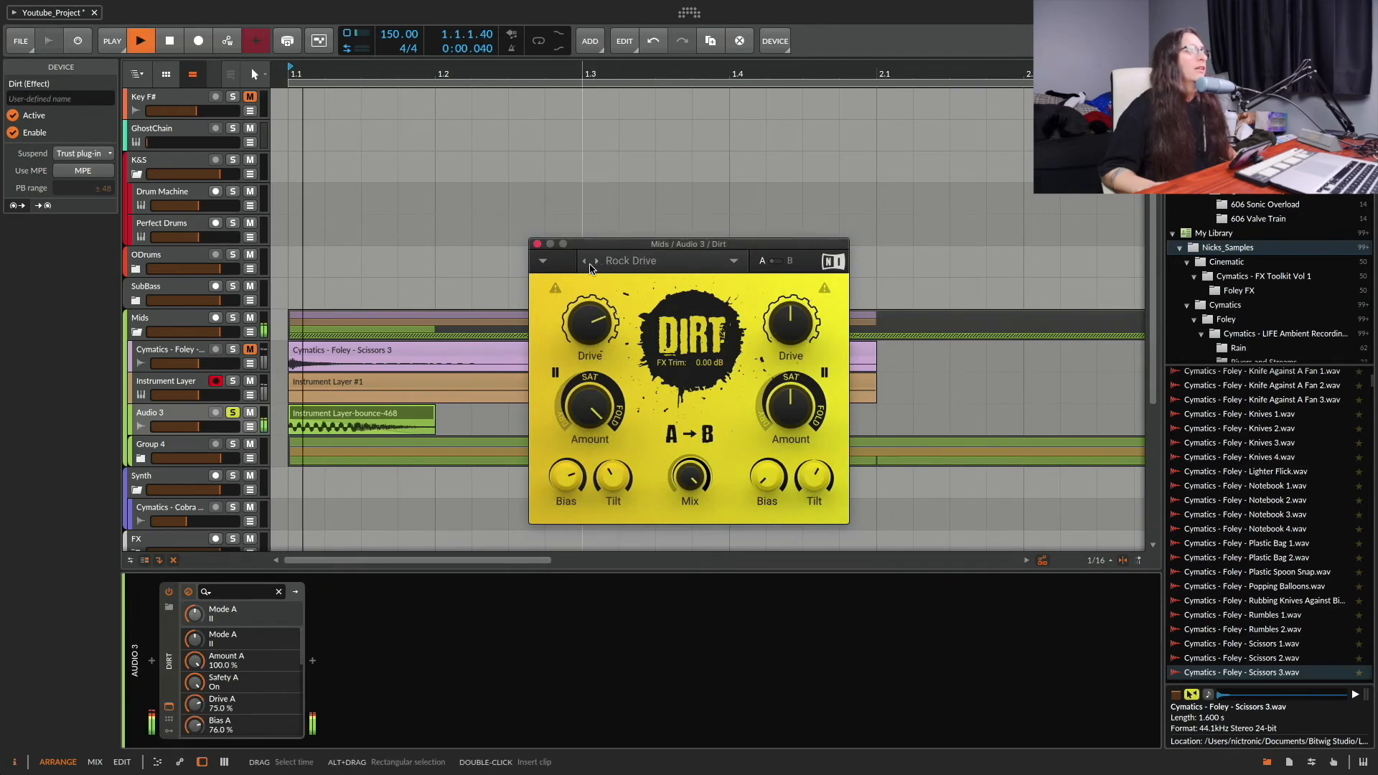
{"action": "left_click", "coordinate": [537, 244]}
Step: Insert the Raum reverb after Dirt on the Audio 3 track
{"action": "left_click", "coordinate": [312, 660]}
{"action": "type", "text": "raum"}
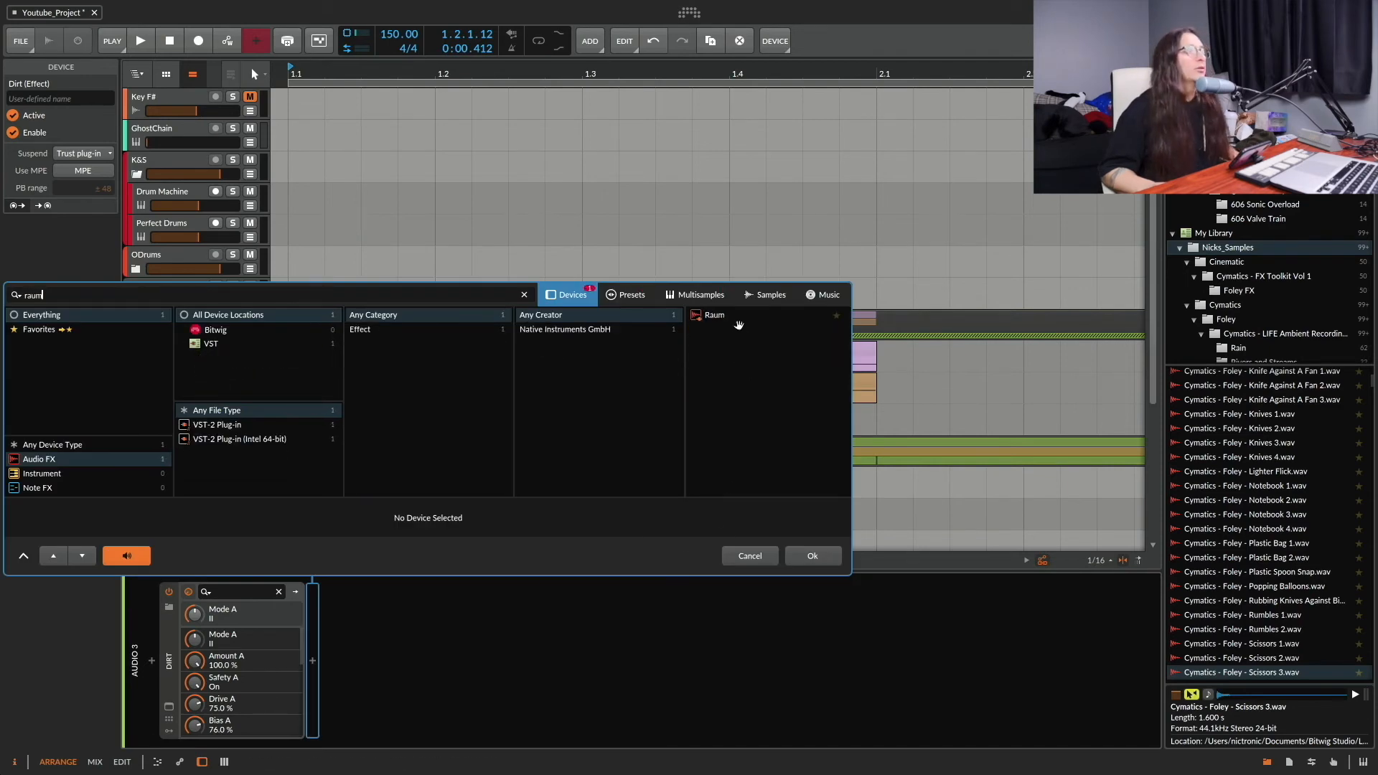
{"action": "key", "text": "Down"}
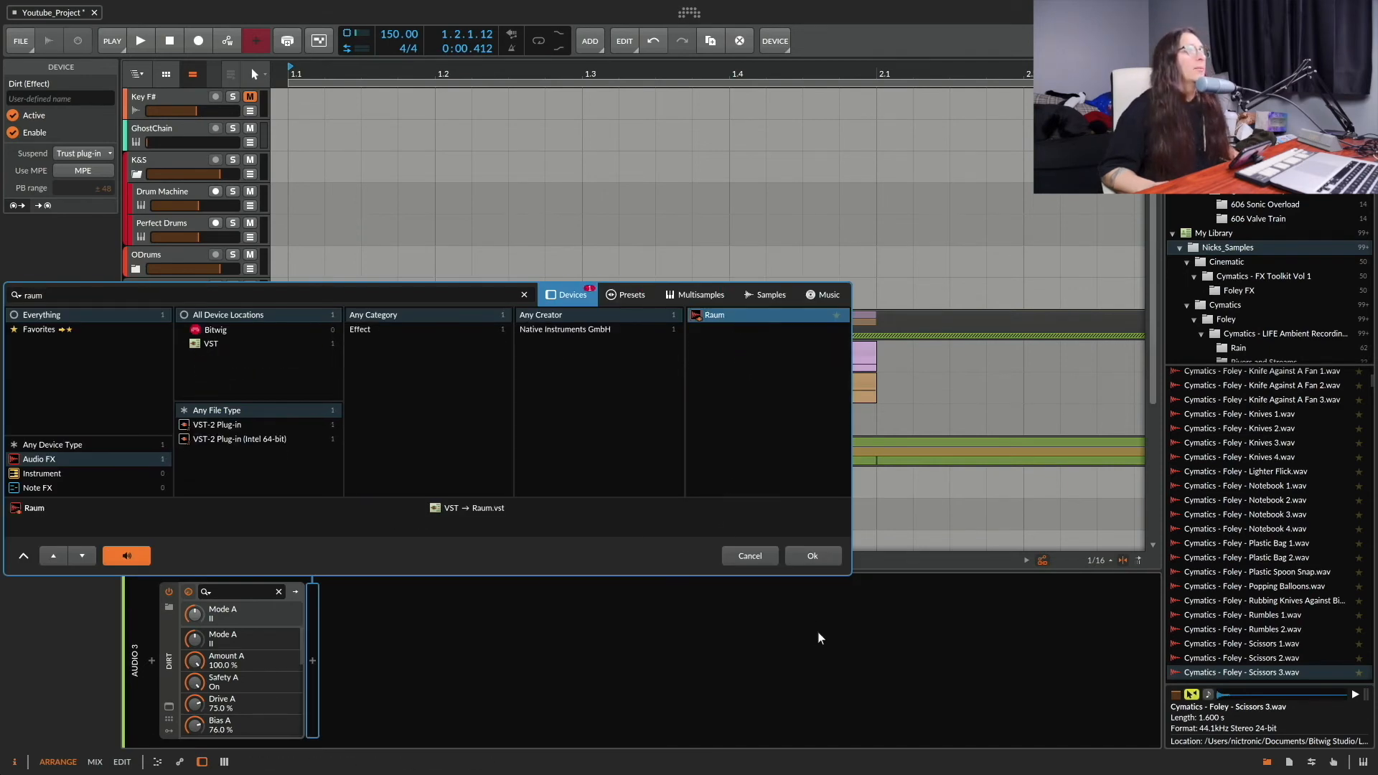
{"action": "left_click", "coordinate": [812, 555]}
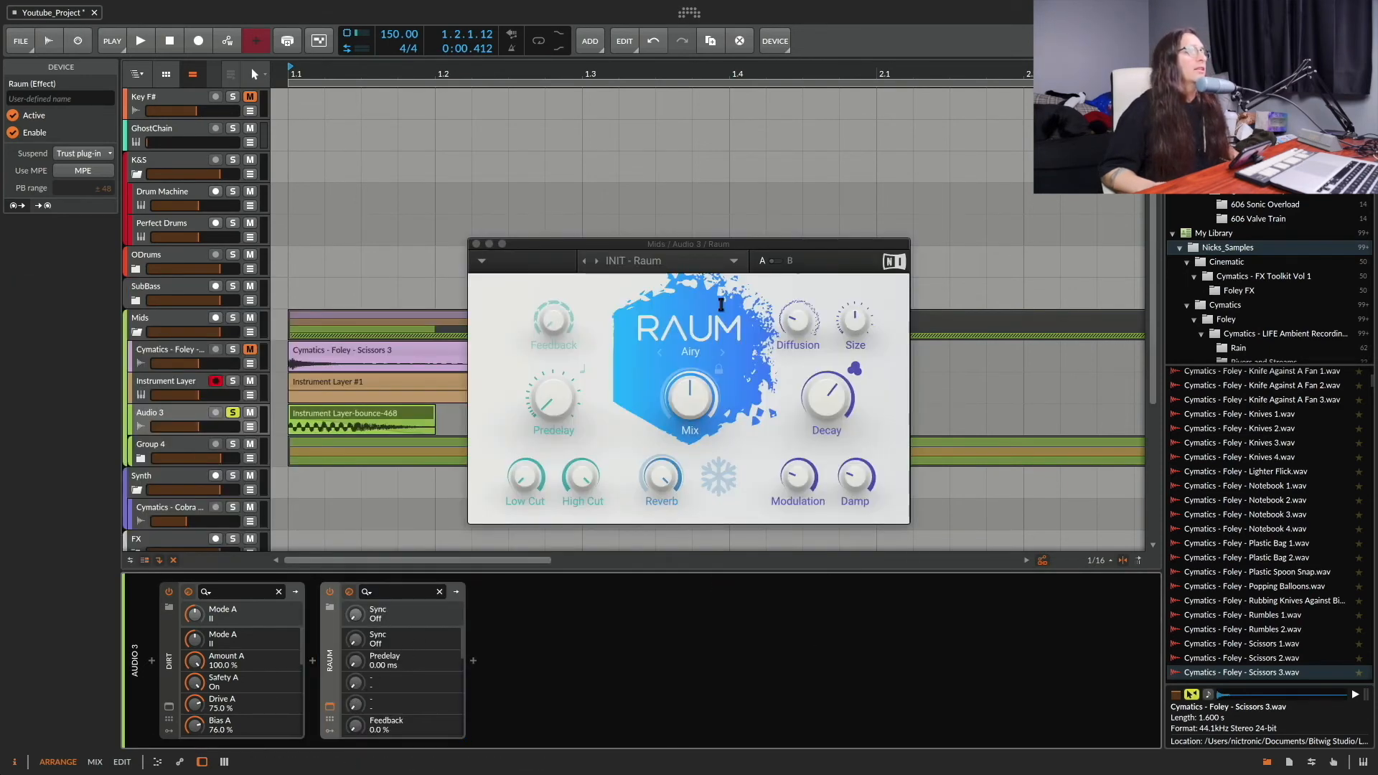
Step: Load Raum's Foreign Voice preset from the Creative presets, set the reverb to 37.5 % and play the result
{"action": "left_click", "coordinate": [688, 264]}
{"action": "mouse_move", "coordinate": [689, 280]}
{"action": "mouse_move", "coordinate": [754, 293]}
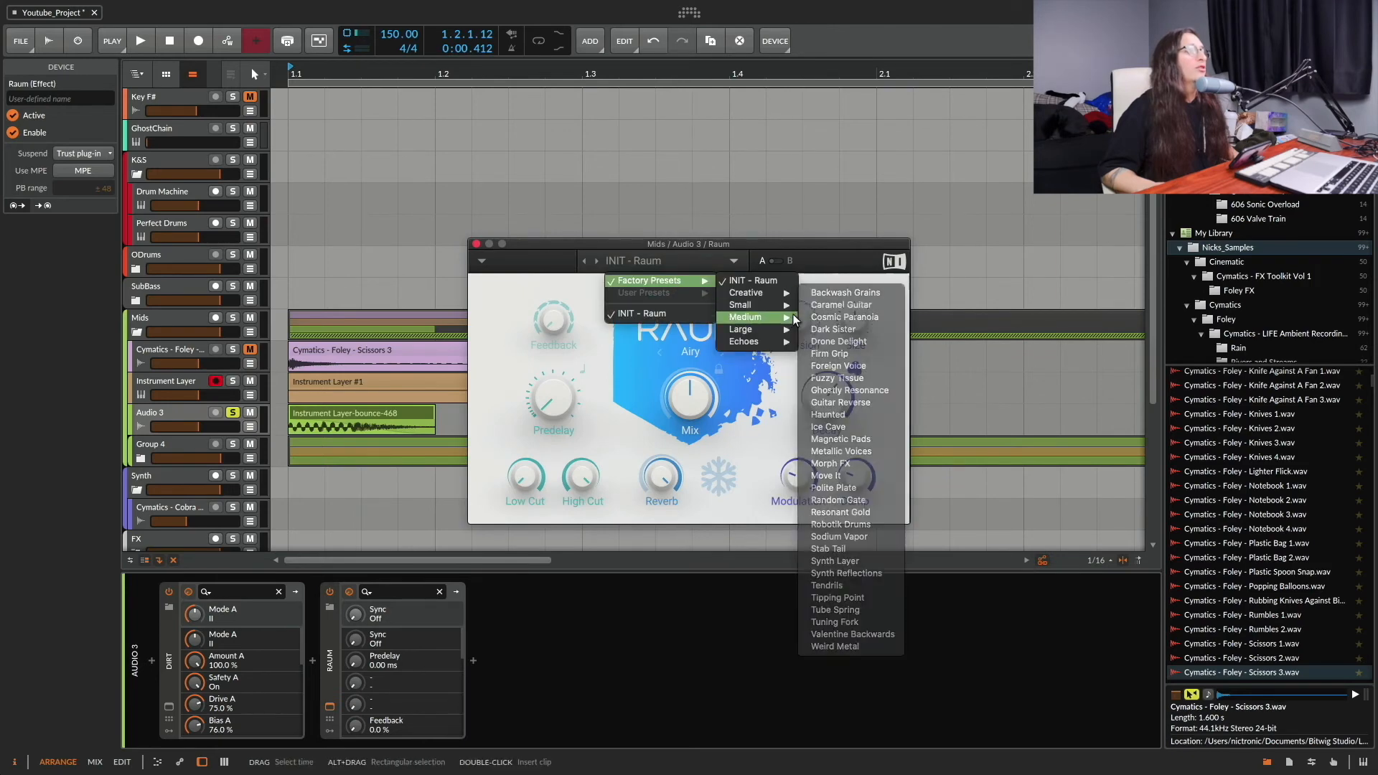
{"action": "left_click", "coordinate": [847, 366]}
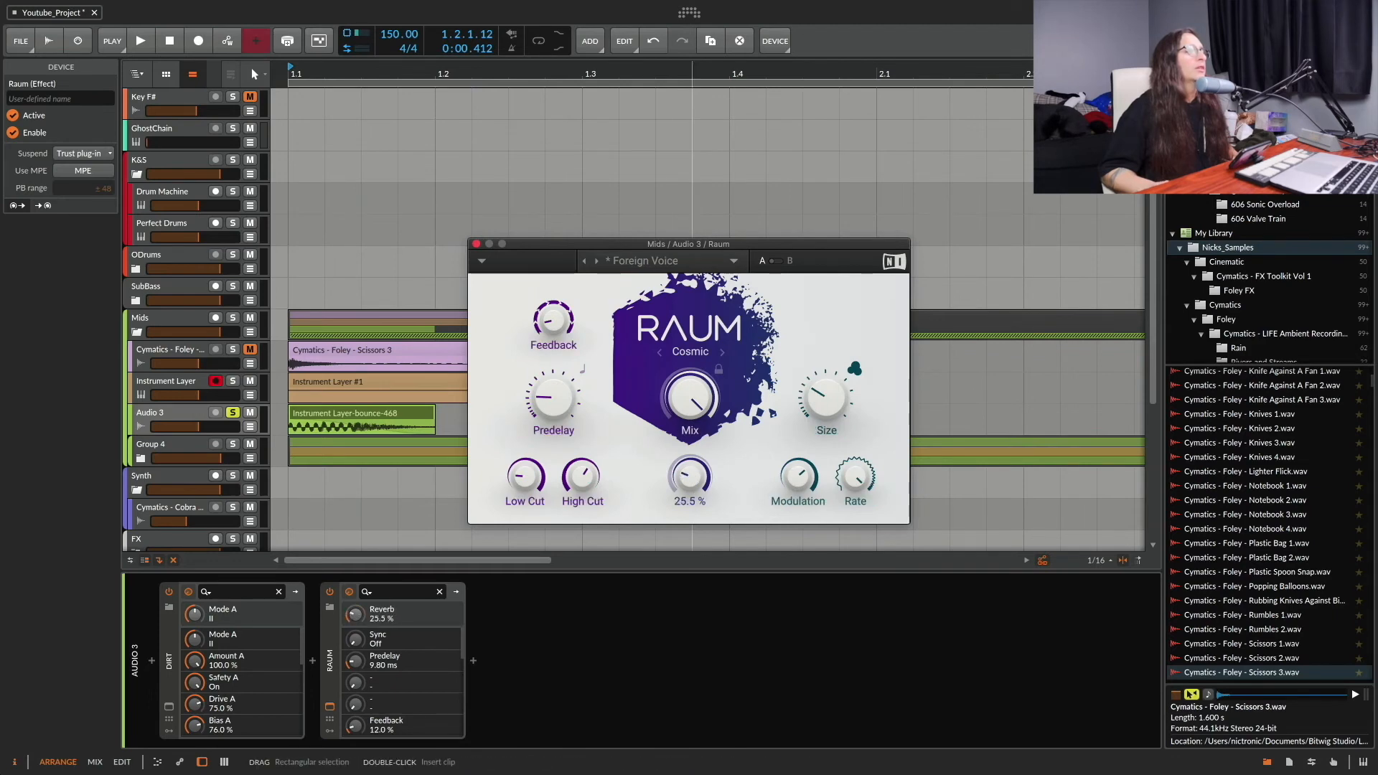
{"action": "key", "text": "space"}
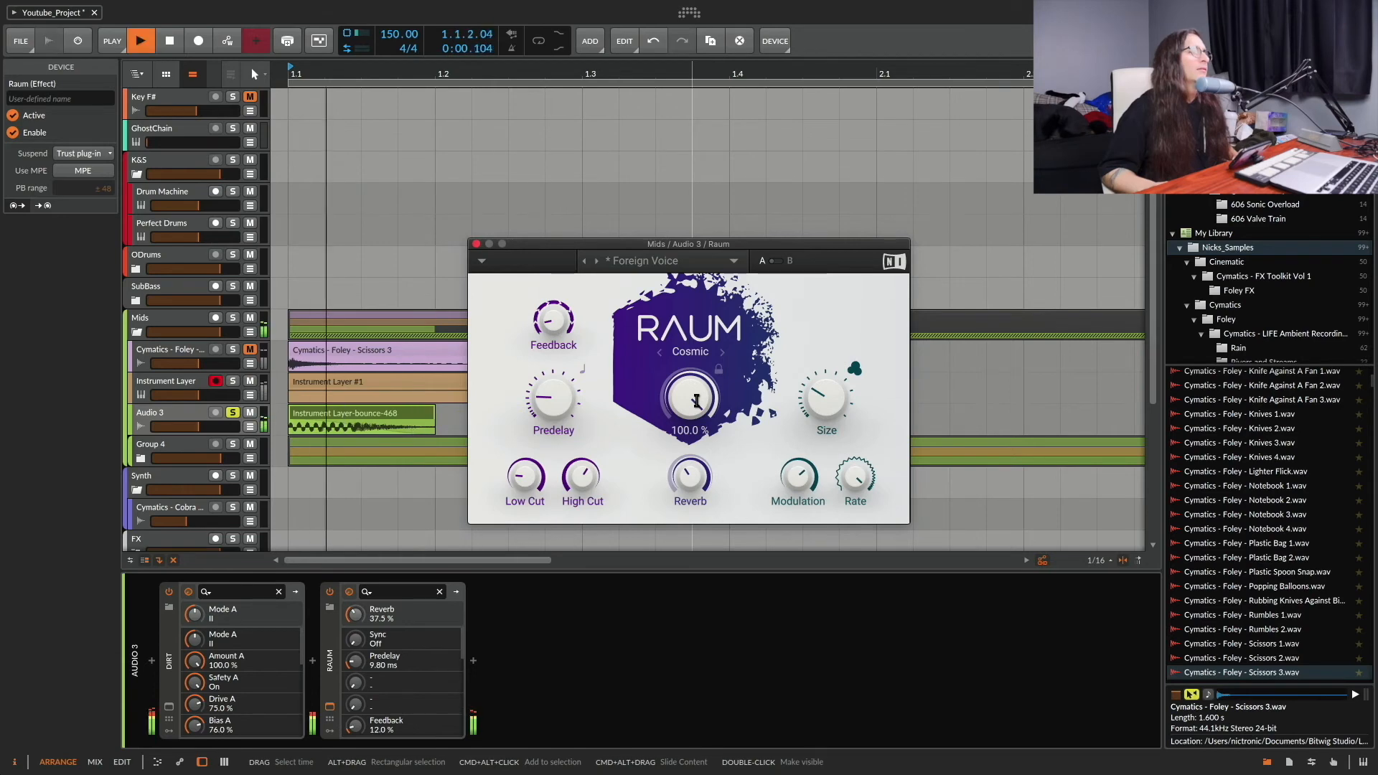
{"action": "key", "text": "space"}
{"action": "left_click", "coordinate": [477, 244]}
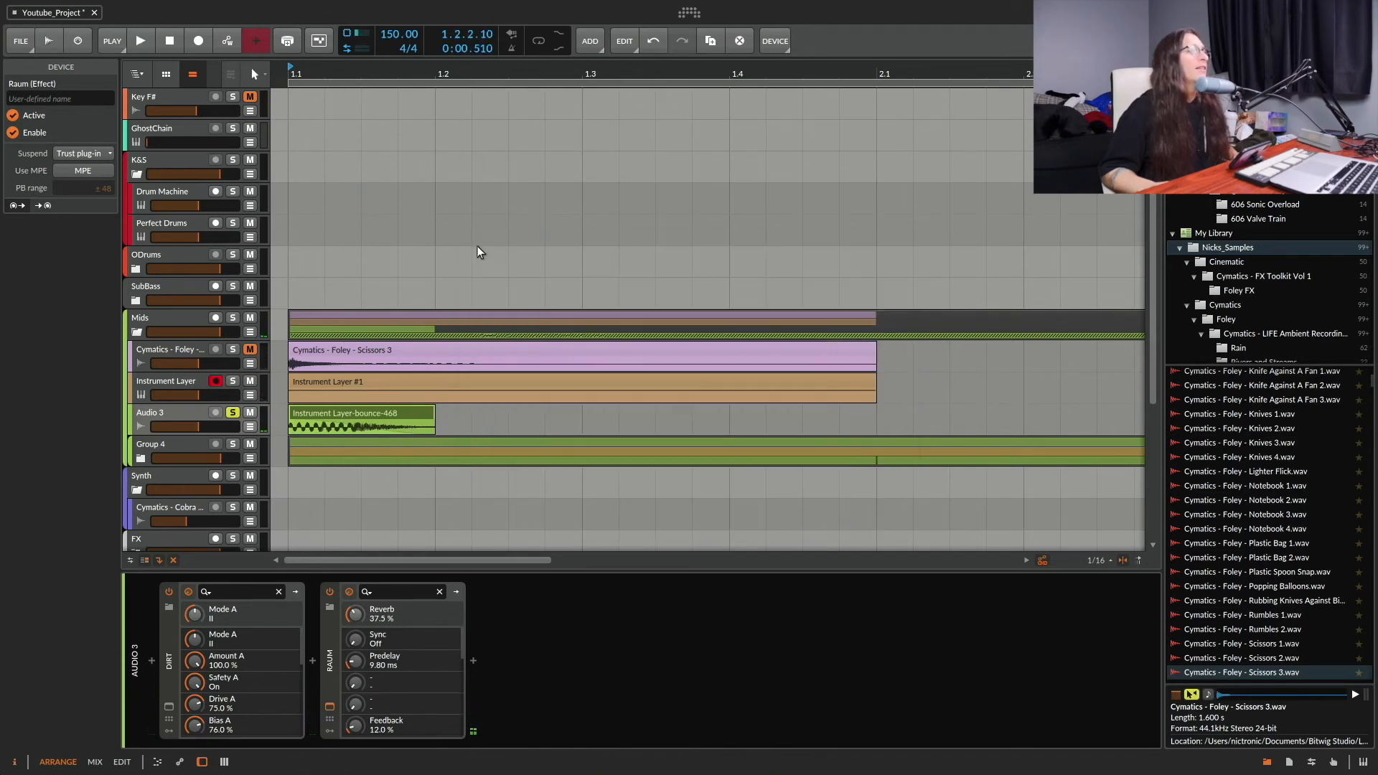
Step: Insert an EQ+ after Raum on the Audio 3 track
{"action": "left_click", "coordinate": [468, 660]}
{"action": "type", "text": "eq"}
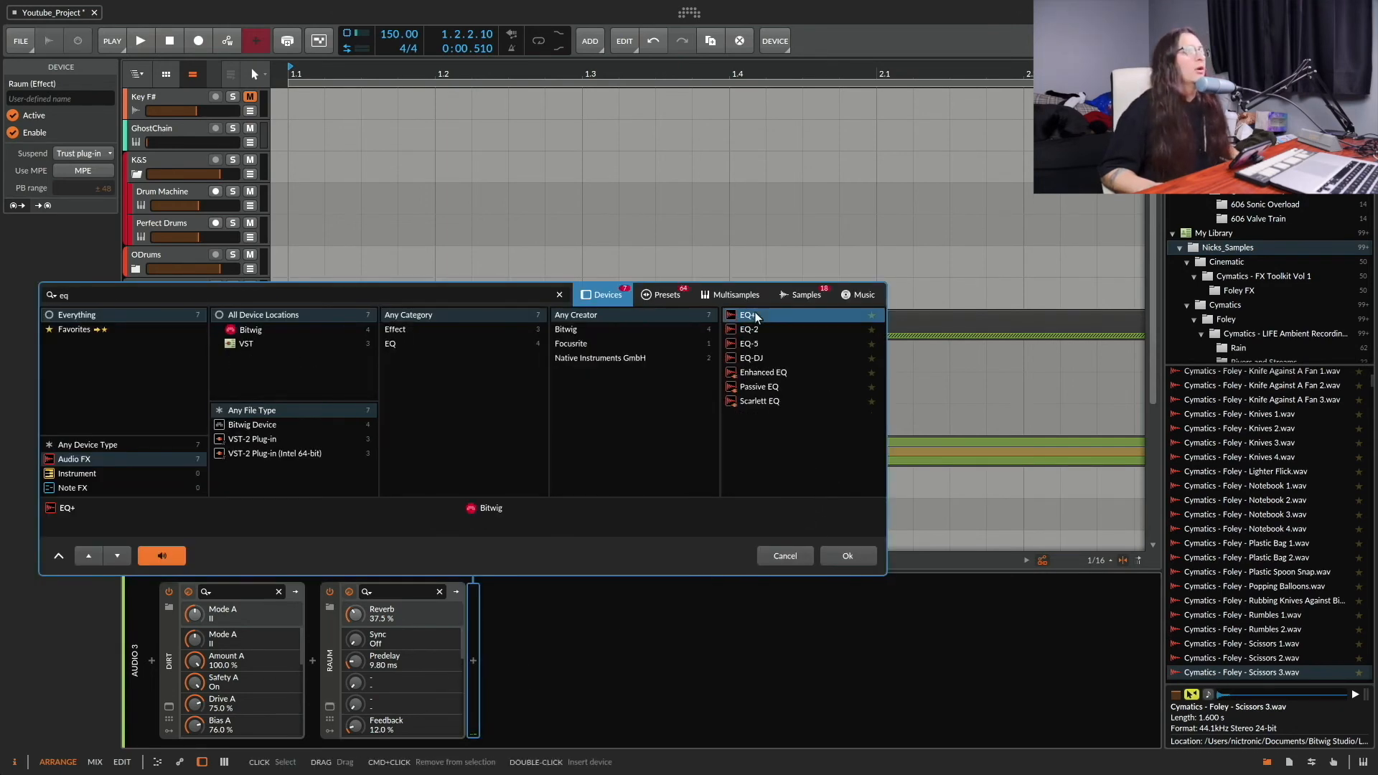
{"action": "left_click", "coordinate": [847, 554]}
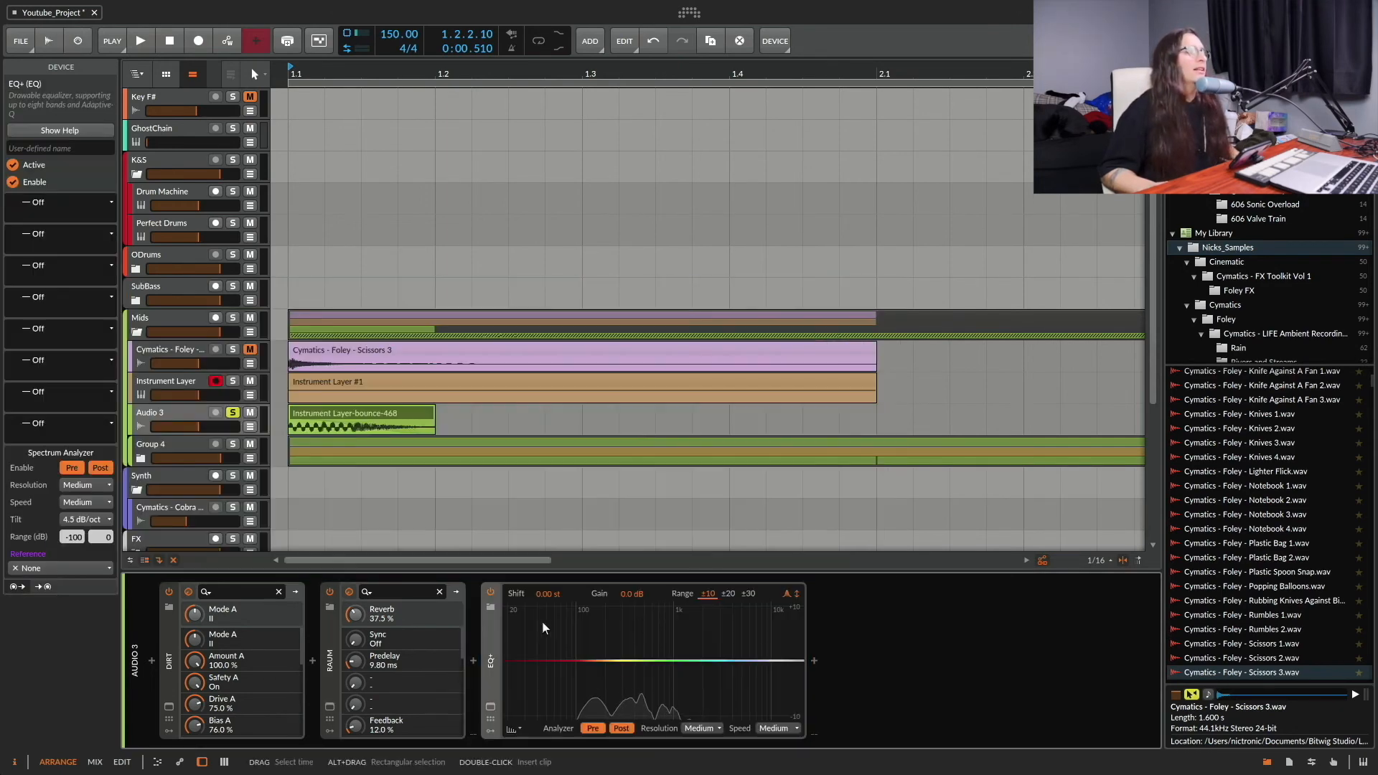
Step: Load the Kick 1 preset in the EQ+ and play Audio 3 through the full effect chain
{"action": "left_click", "coordinate": [491, 607]}
{"action": "scroll", "coordinate": [804, 403], "scroll_direction": "down", "scroll_amount": 3}
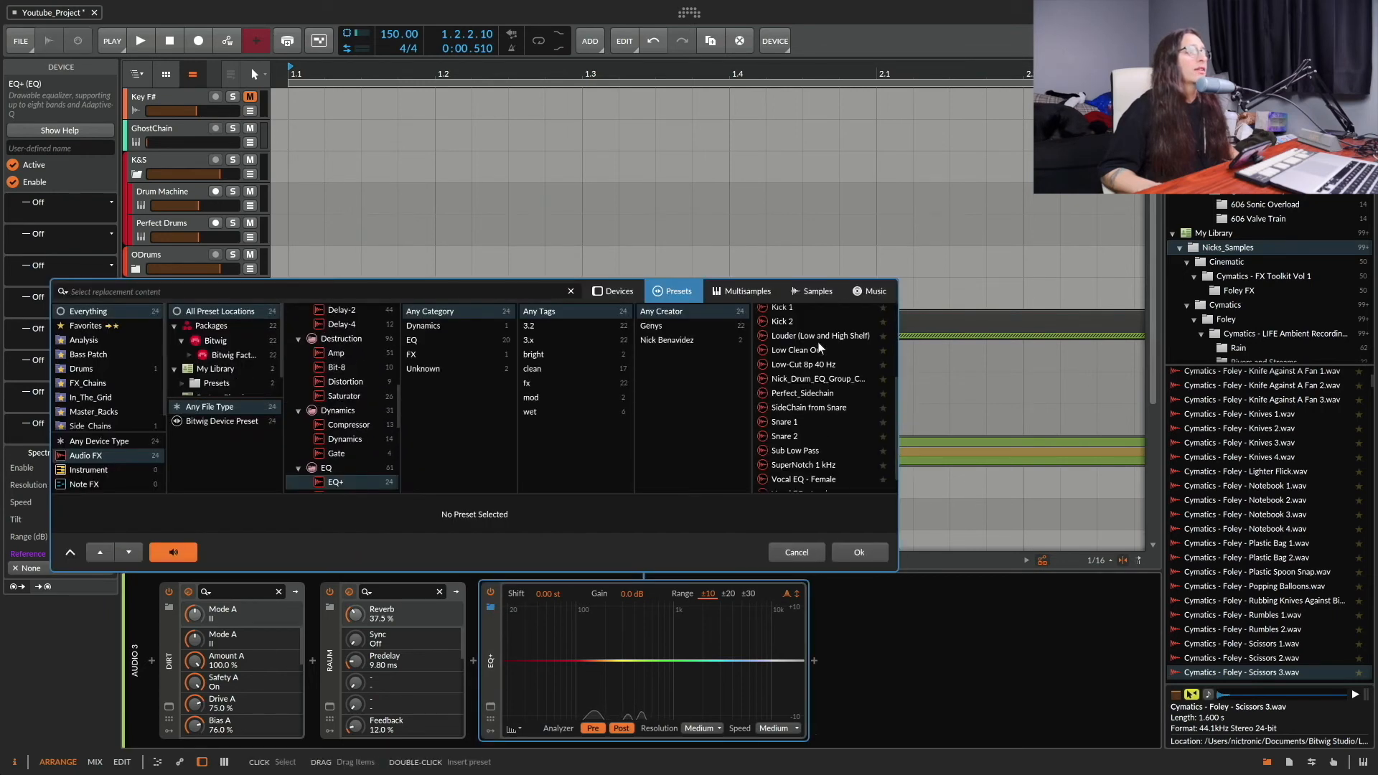
{"action": "left_click", "coordinate": [804, 374]}
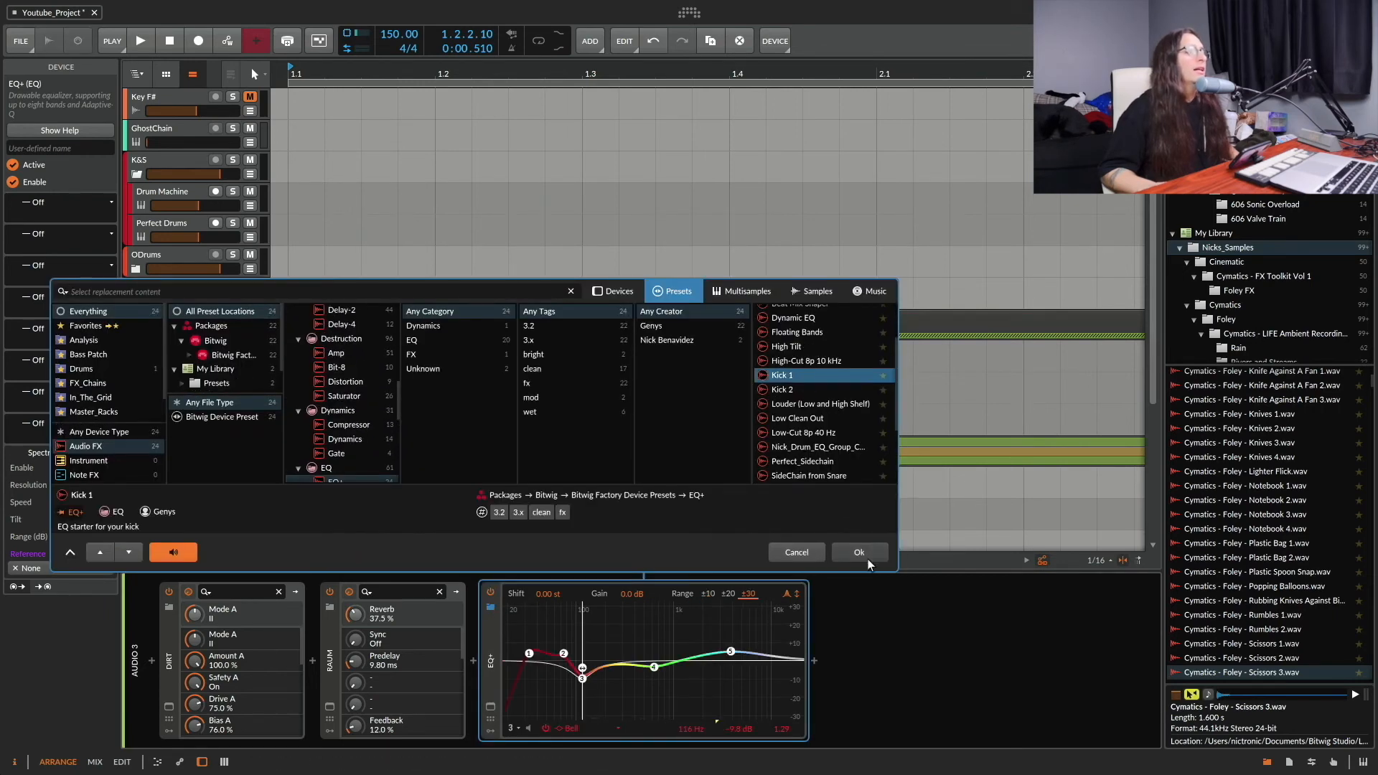
{"action": "left_click", "coordinate": [861, 554]}
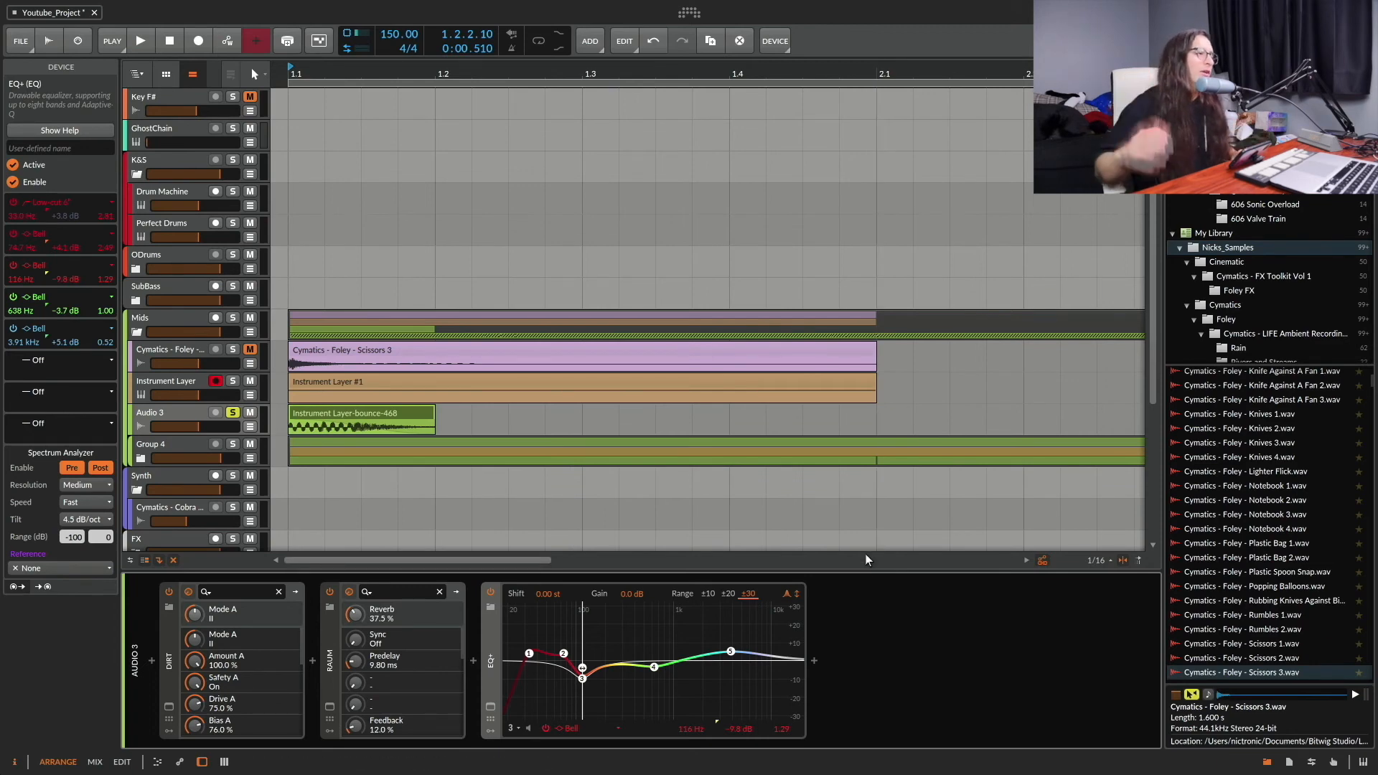
{"action": "key", "text": "space"}
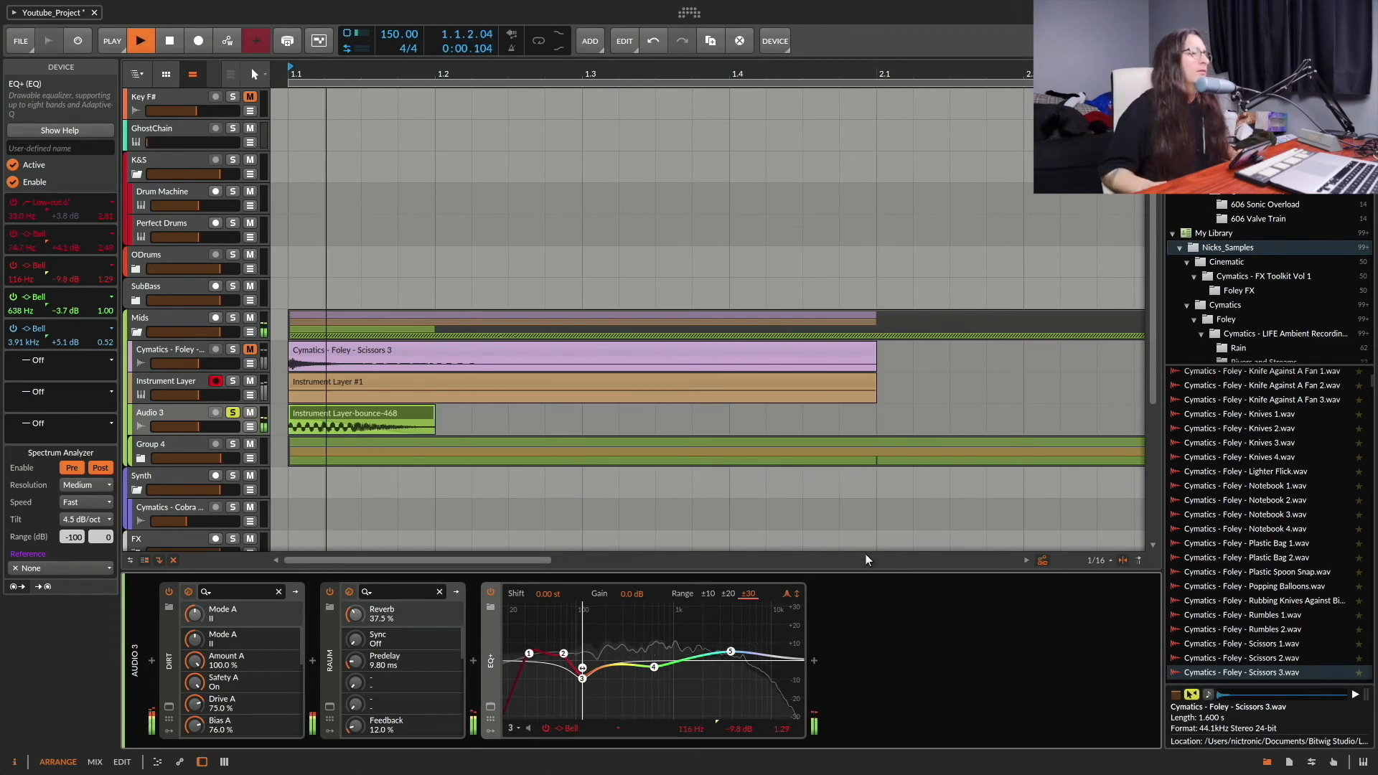
{"action": "key", "text": "space"}
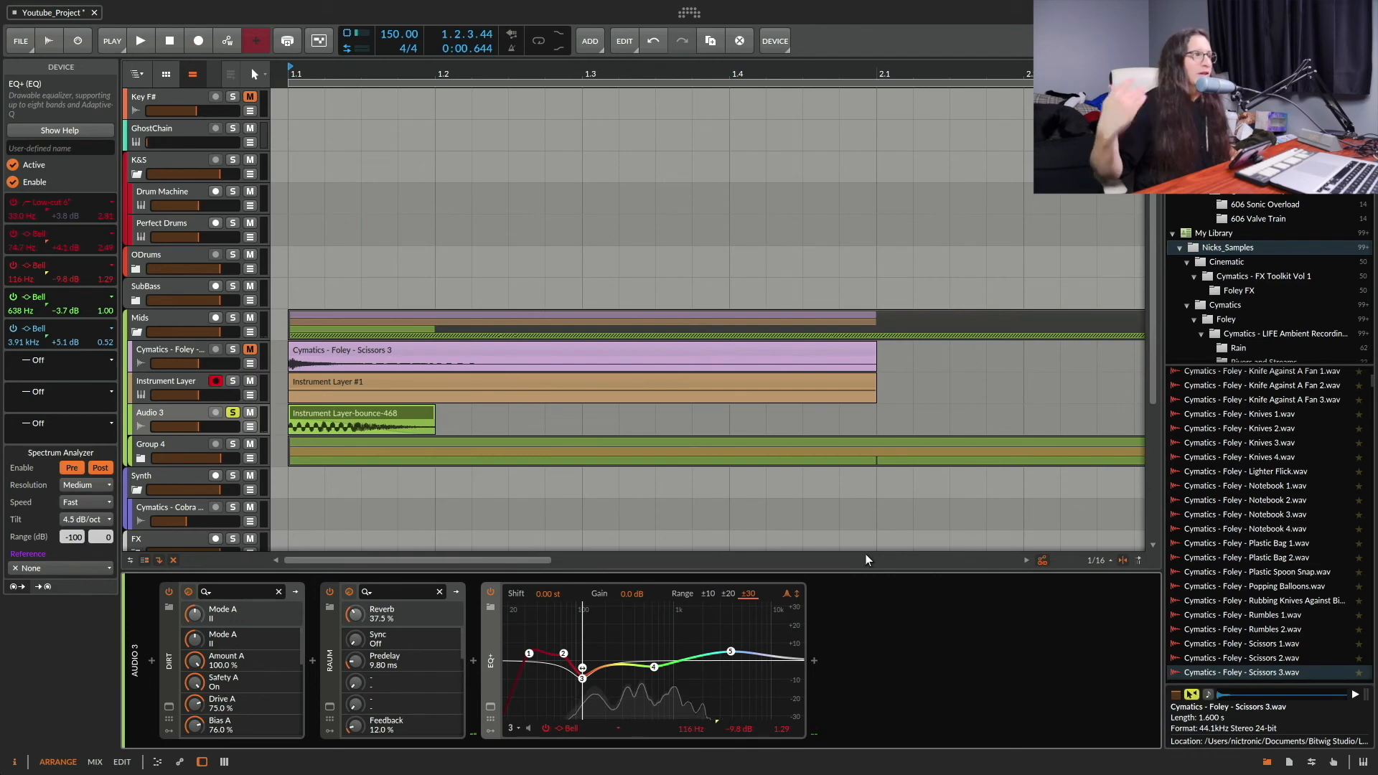
Step: Compare Audio 3 by playing it with Dirt bypassed, with Raum also bypassed, and with both effects re-enabled
{"action": "left_click", "coordinate": [169, 592]}
{"action": "key", "text": "space"}
{"action": "key", "text": "space"}
{"action": "left_click", "coordinate": [330, 593]}
{"action": "key", "text": "space"}
{"action": "key", "text": "space"}
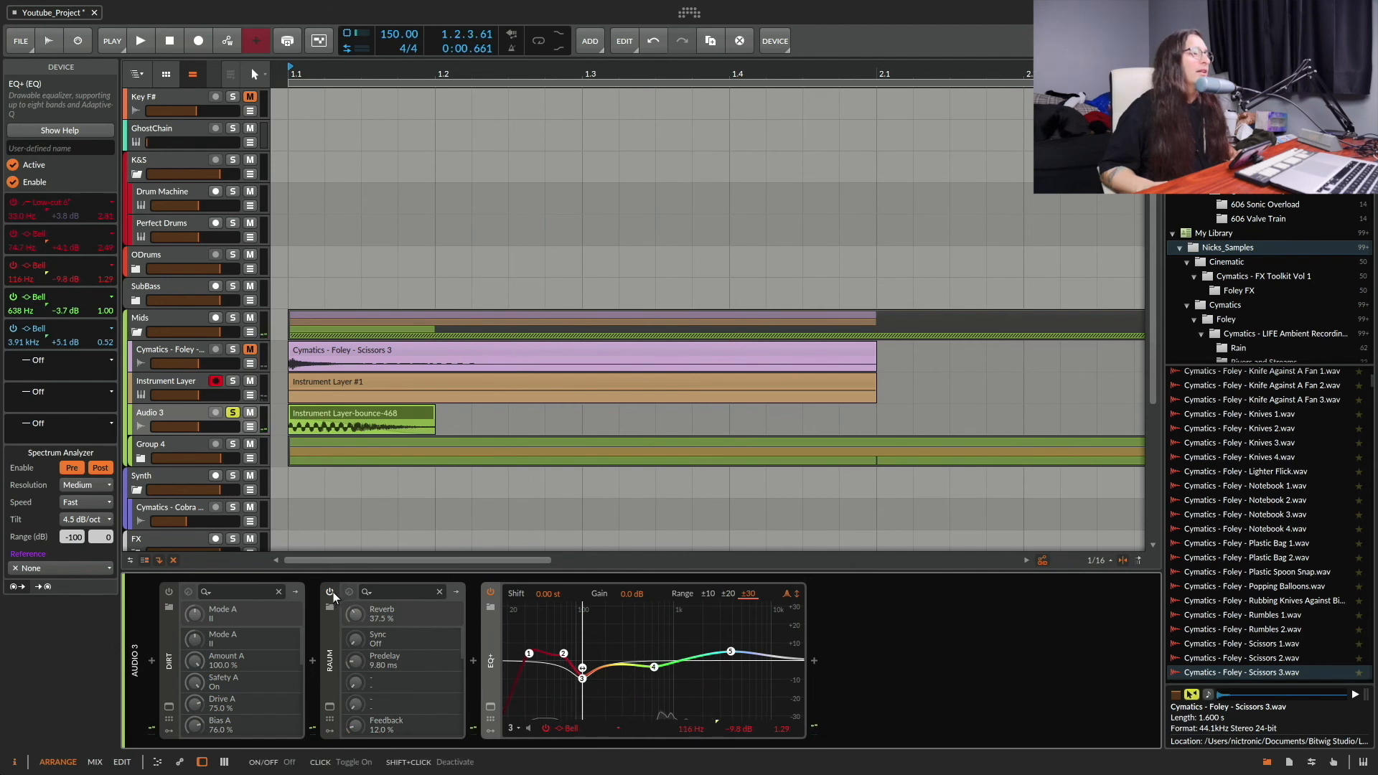
{"action": "left_click", "coordinate": [330, 592]}
{"action": "left_click", "coordinate": [168, 593]}
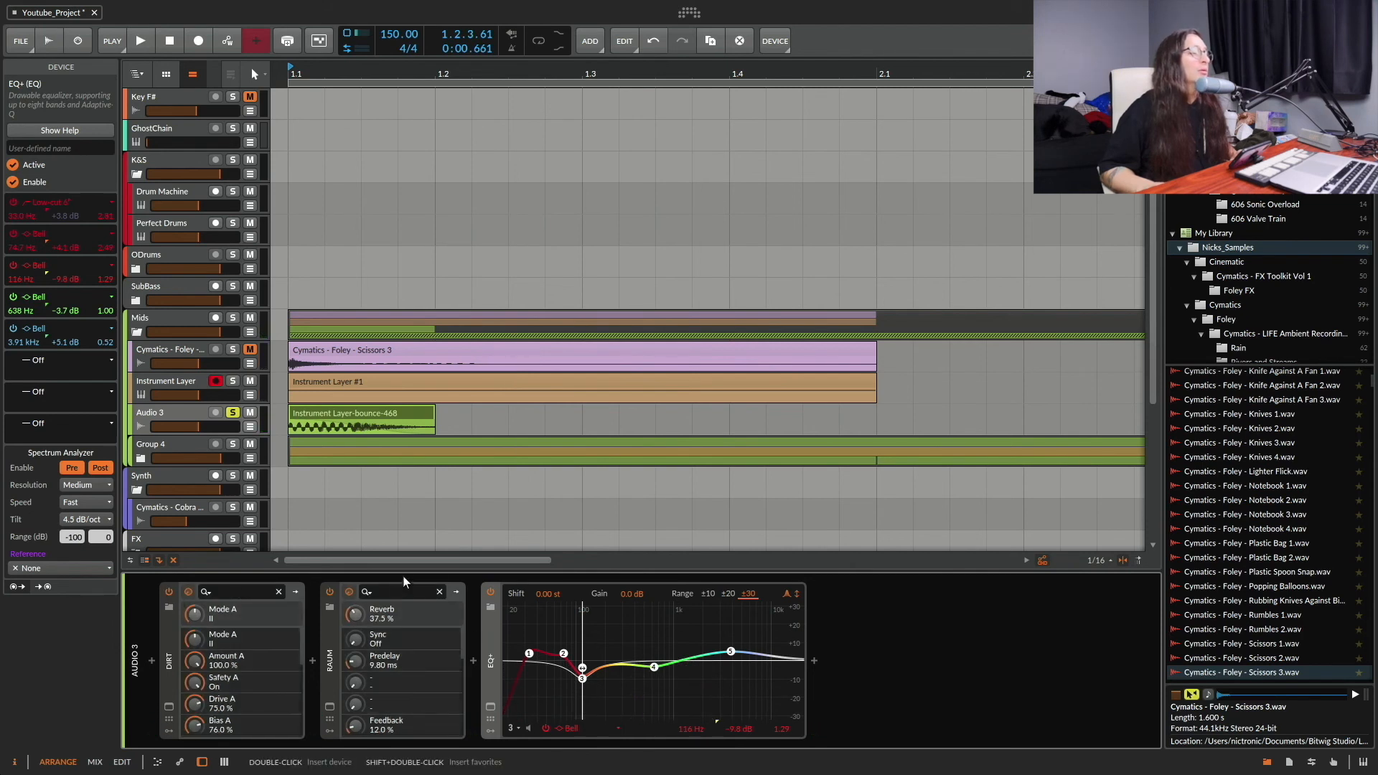
{"action": "key", "text": "space"}
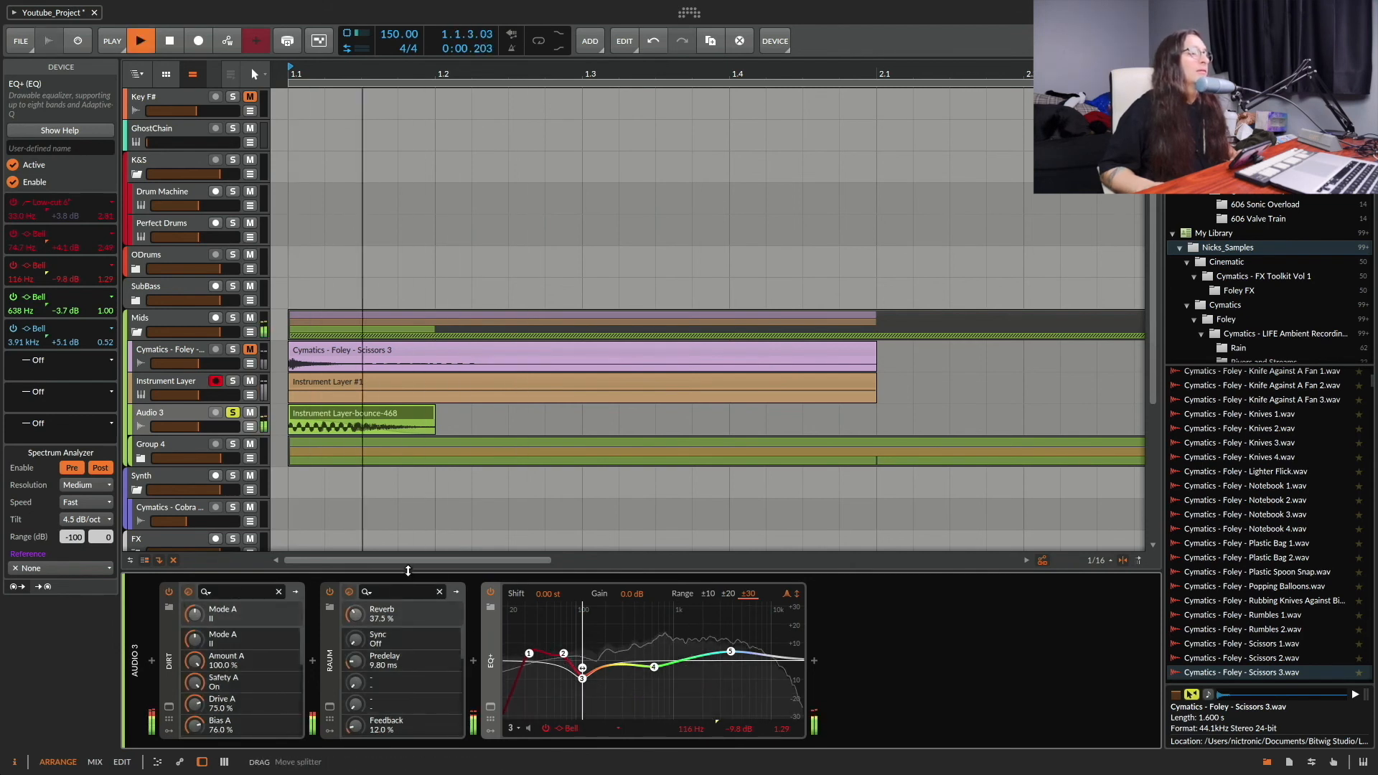